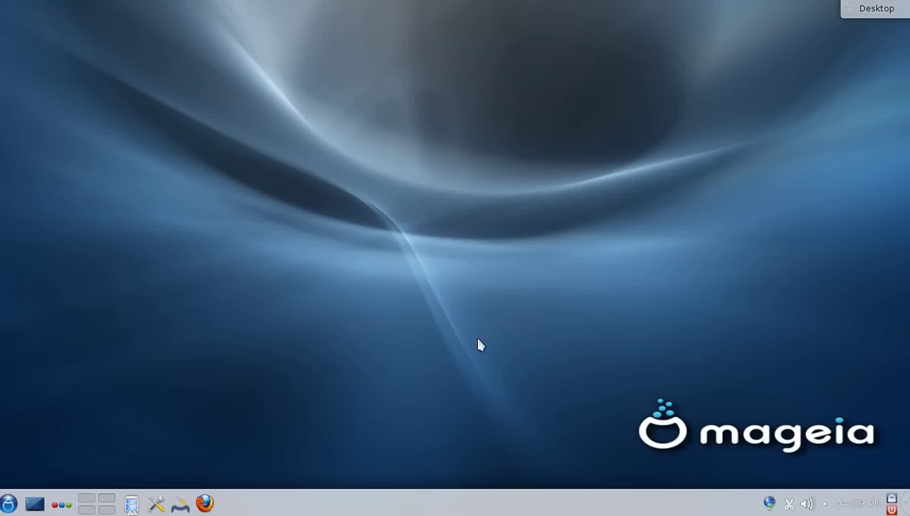
right_click(454, 287)
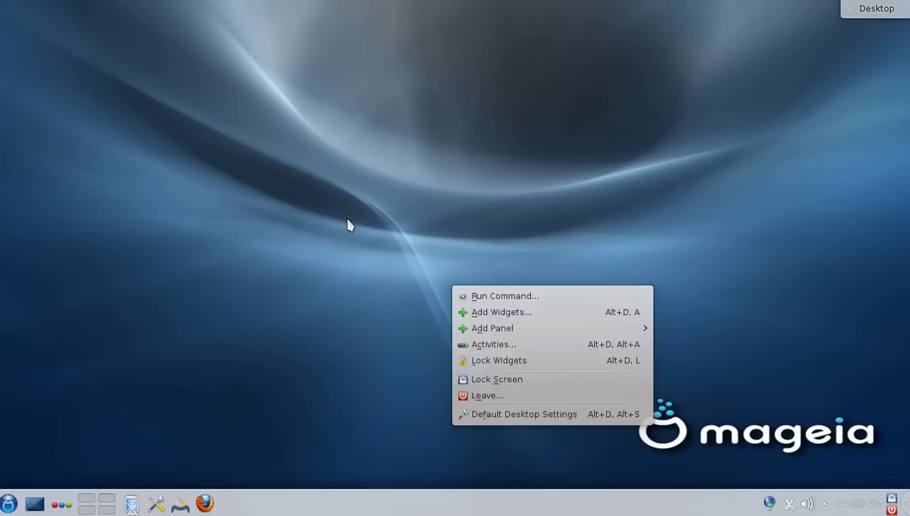
left_click(347, 256)
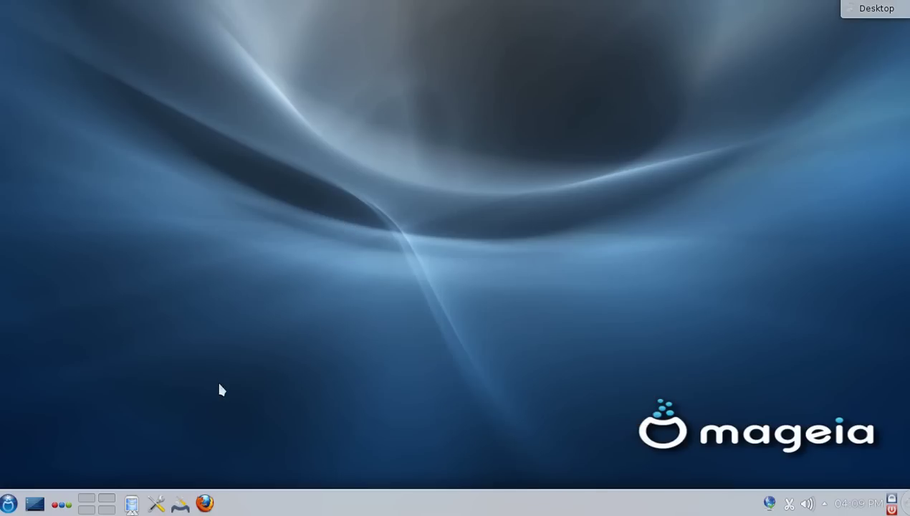
left_click(97, 505)
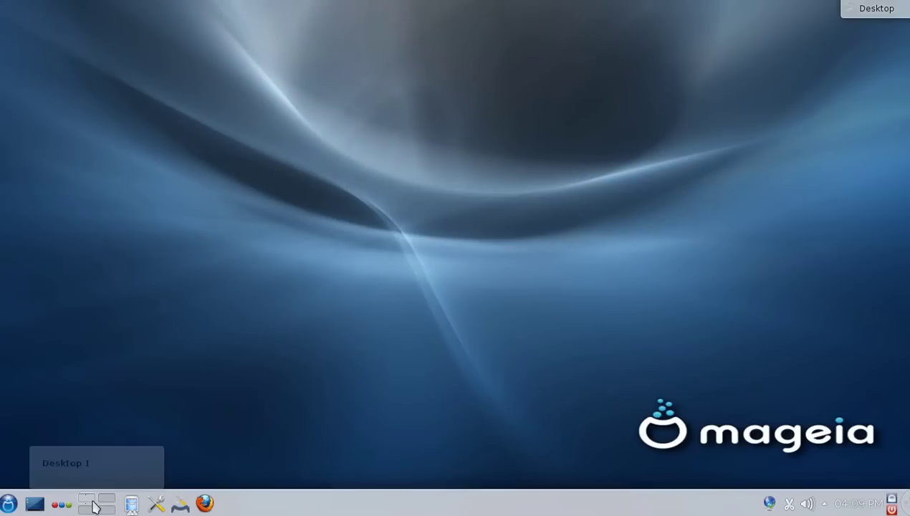
right_click(351, 279)
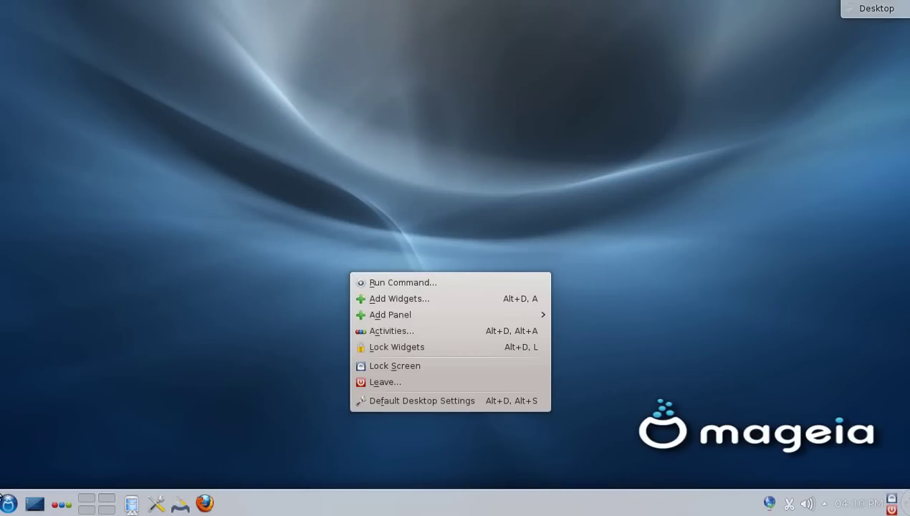
left_click(8, 500)
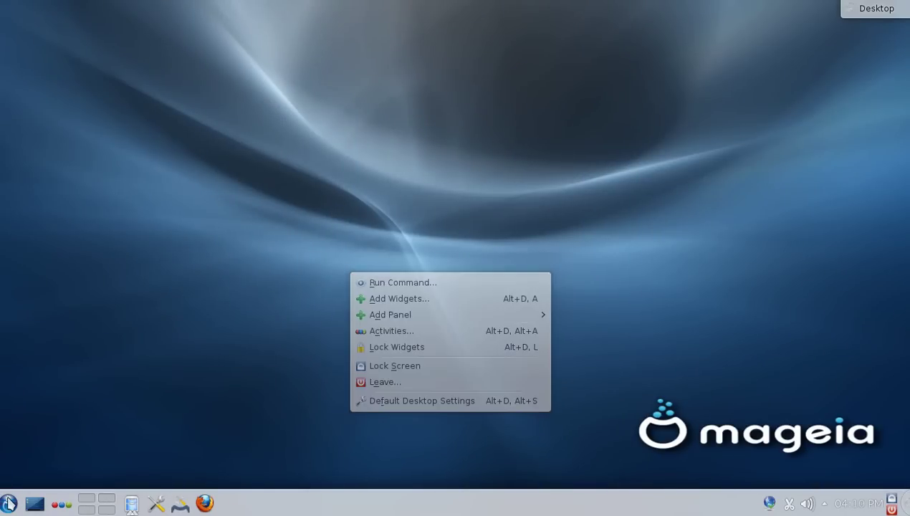
Open System Settings and move its window away from the desktop's corner toward the centre.
left_click(156, 503)
scroll(258, 186, "down", 2)
scroll(258, 179, "up", 2)
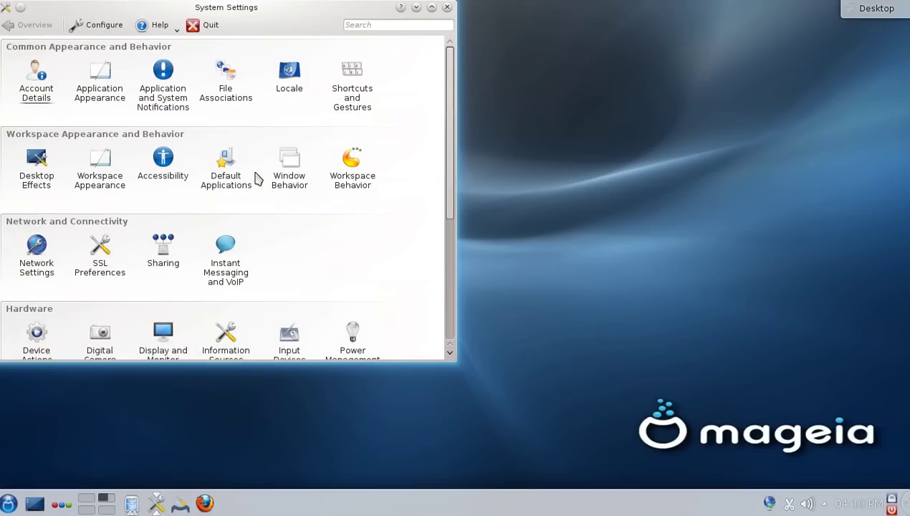
left_click_drag(102, 14, 428, 40)
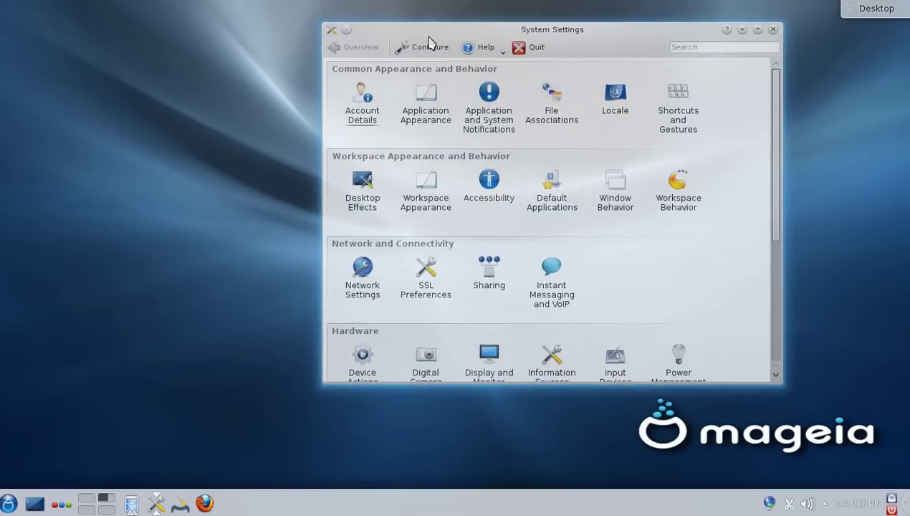
mouse_move(133, 504)
left_click(8, 503)
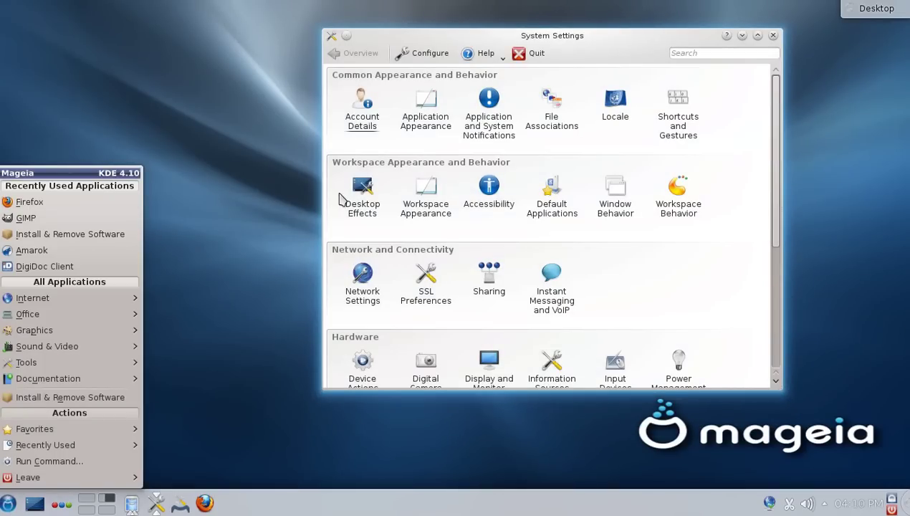
left_click(651, 271)
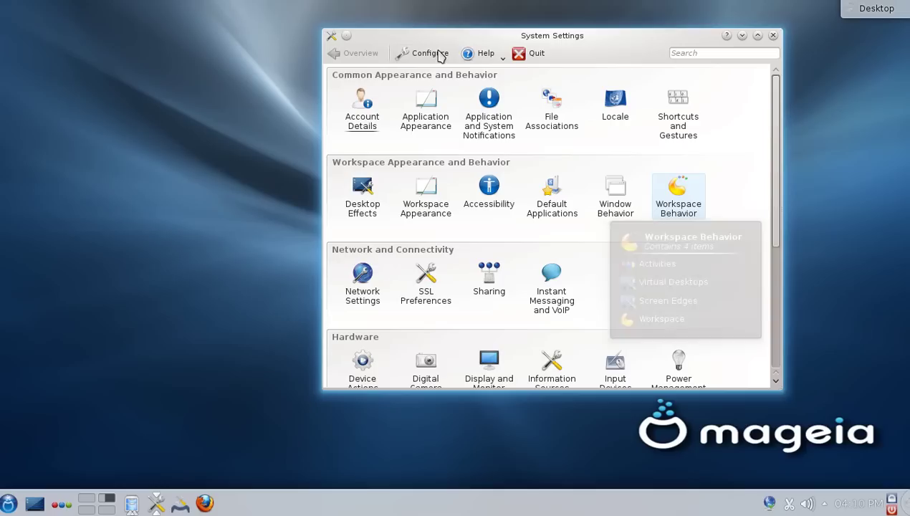
View the Size & Orientation and Screen Locker pages of Display and Monitor, and return to the settings overview.
scroll(466, 200, "down", 2)
scroll(480, 199, "down", 1)
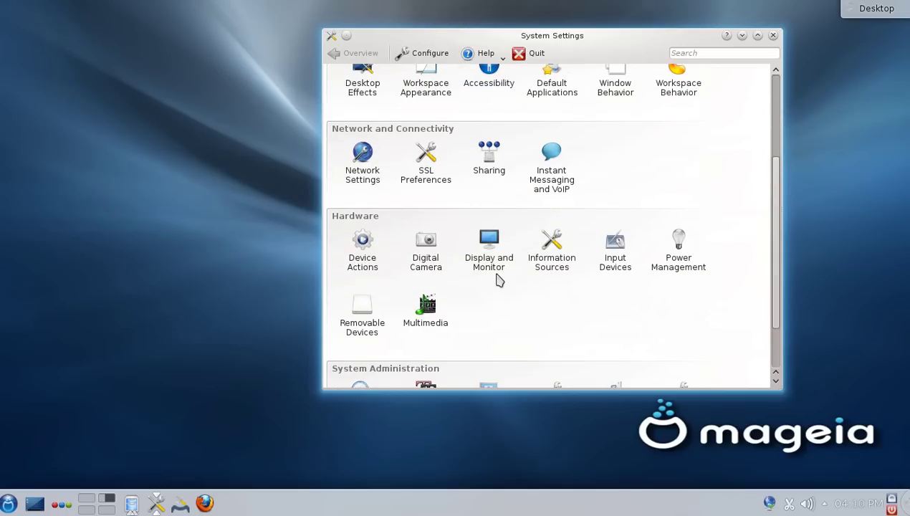
left_click(500, 261)
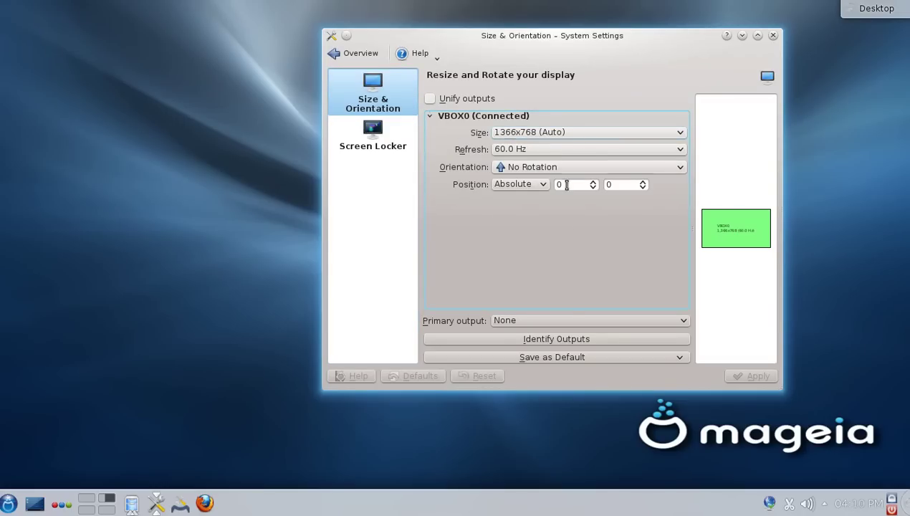
left_click(380, 132)
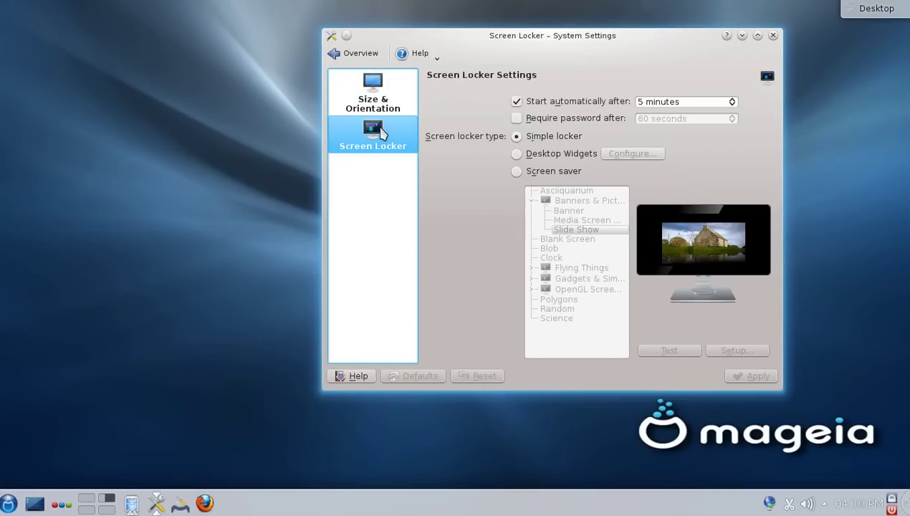
left_click(348, 53)
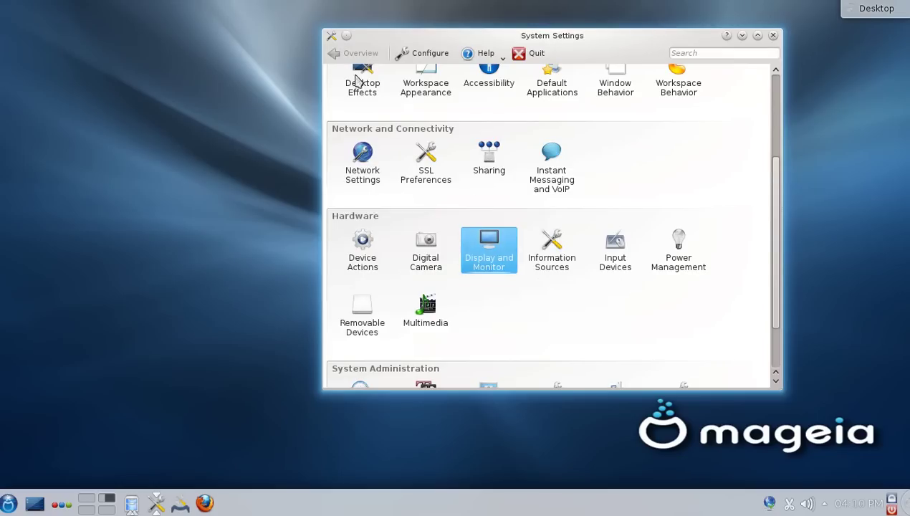
View the general Desktop Effects settings and return to the settings overview.
scroll(609, 271, "down", 2)
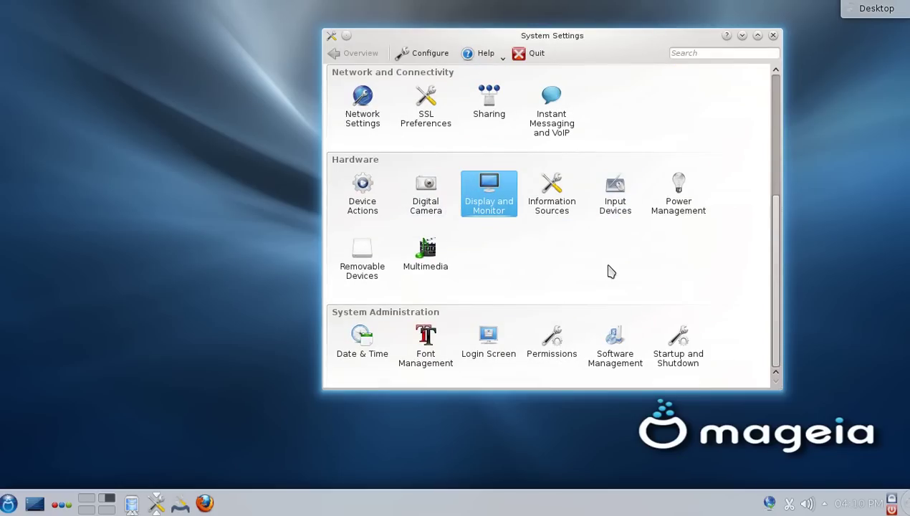
scroll(602, 271, "up", 6)
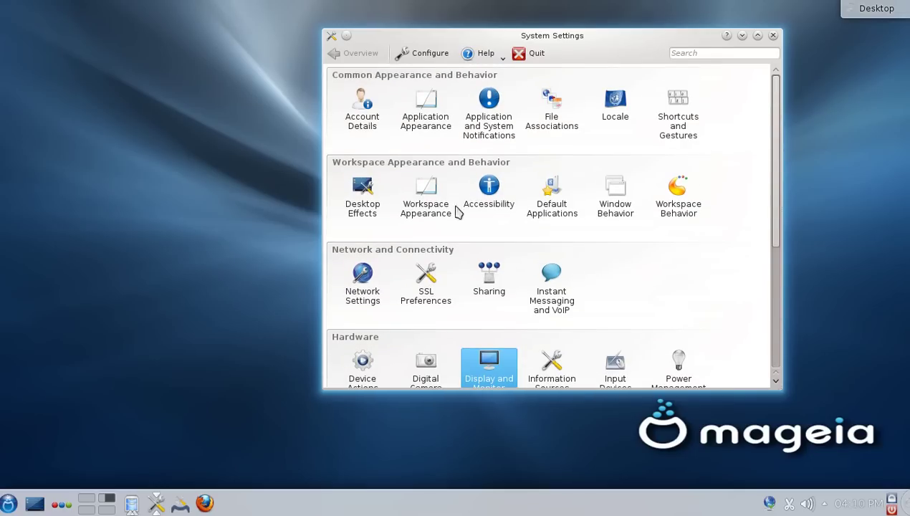
left_click(353, 206)
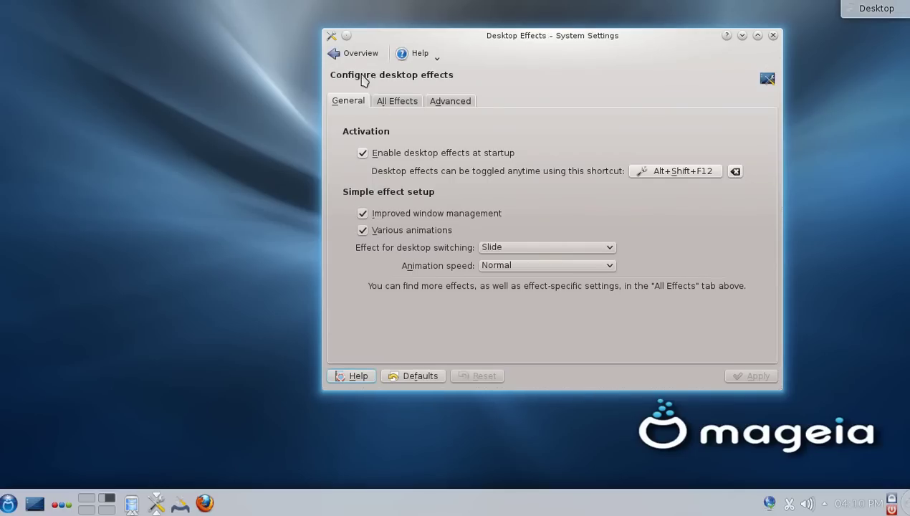
left_click(358, 56)
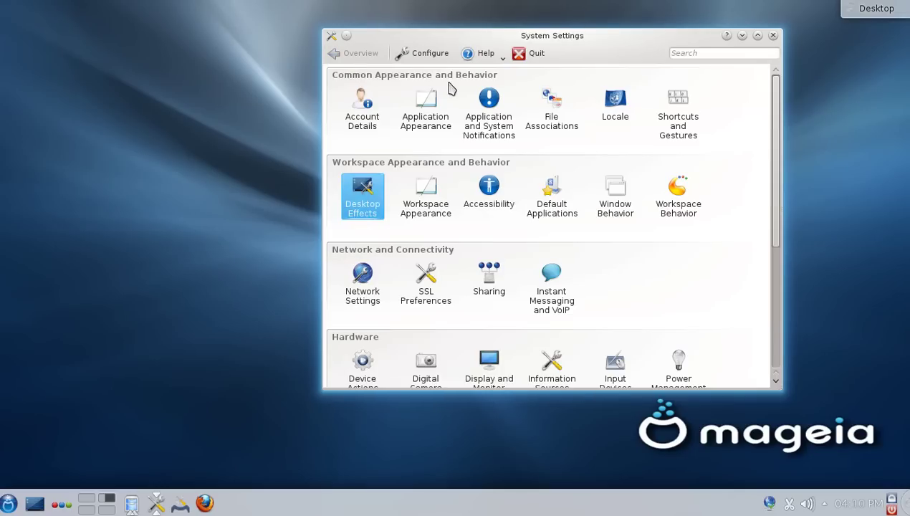
Look through the System Settings categories down to System Administration and preview the contents of Workspace Behavior.
scroll(449, 93, "down", 5)
scroll(449, 99, "down", 1)
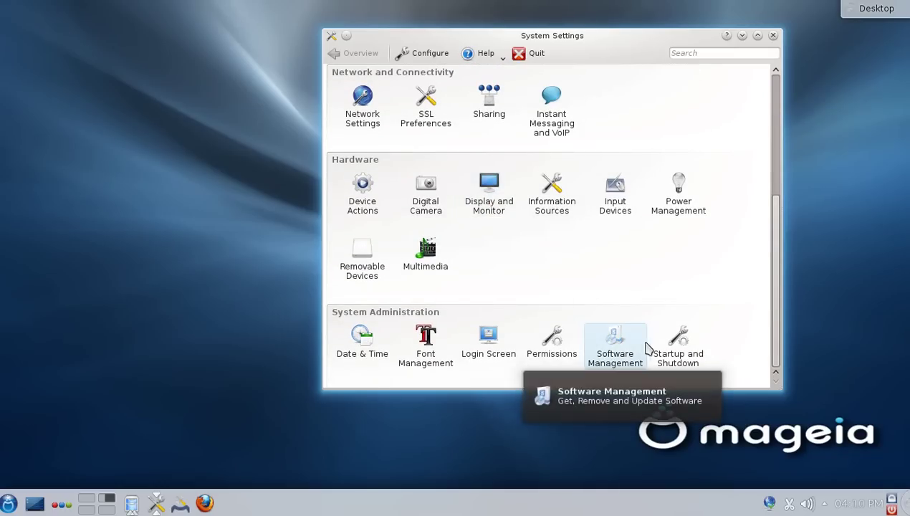
scroll(643, 223, "up", 3)
scroll(458, 215, "down", 2)
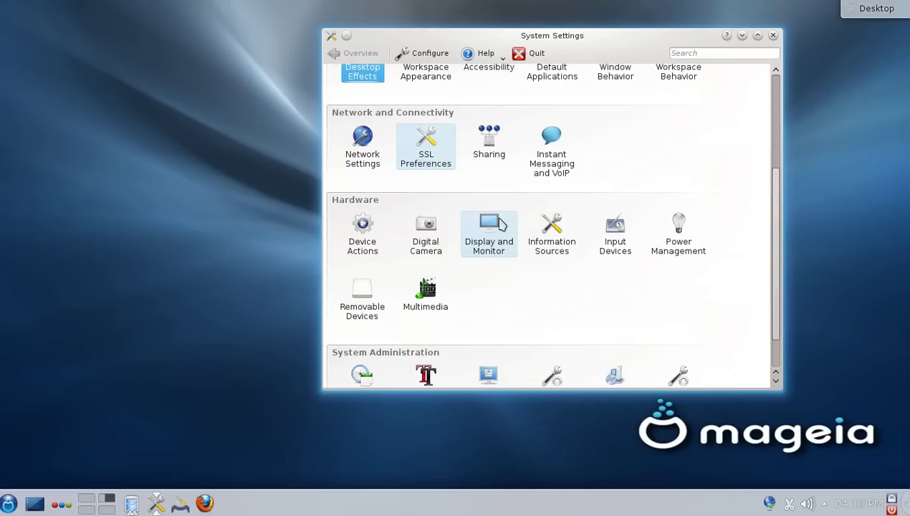
scroll(547, 225, "up", 4)
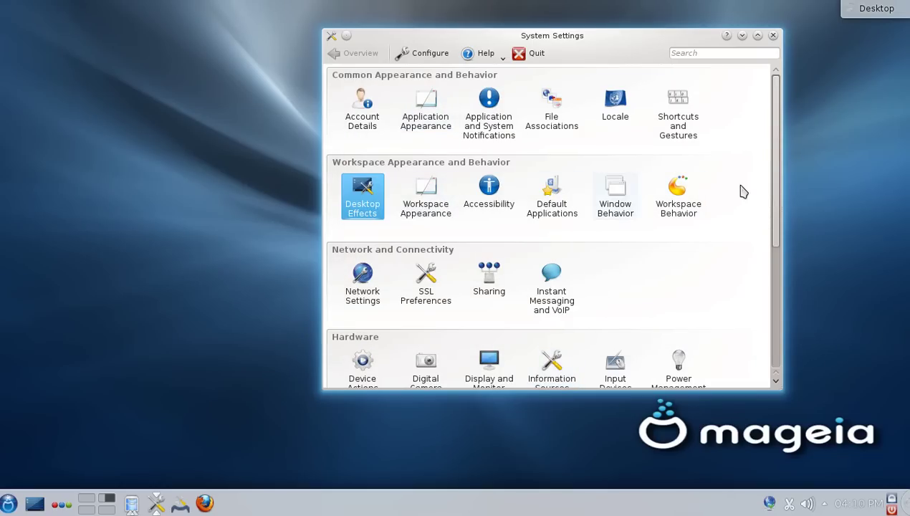
mouse_move(675, 207)
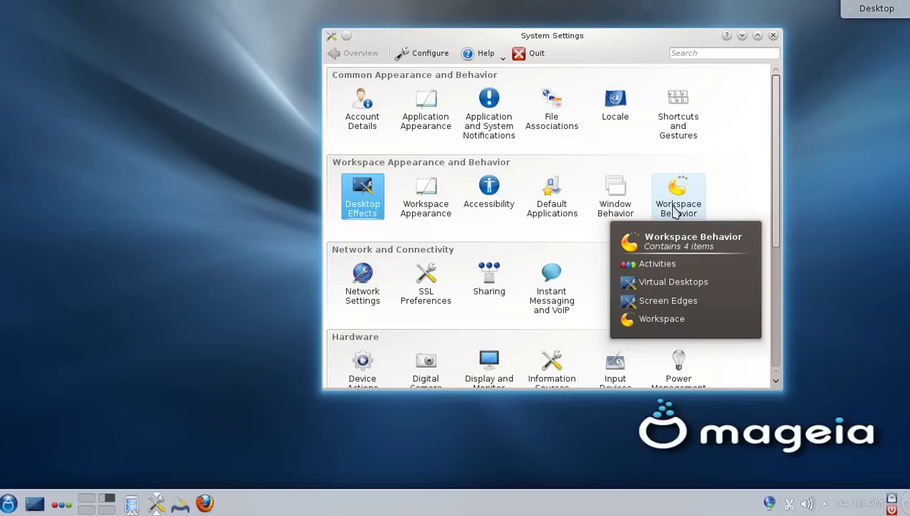
Show the available desktop widgets by way of Activities and place a CPU Monitor on the empty desktop beside the System Settings window.
right_click(805, 254)
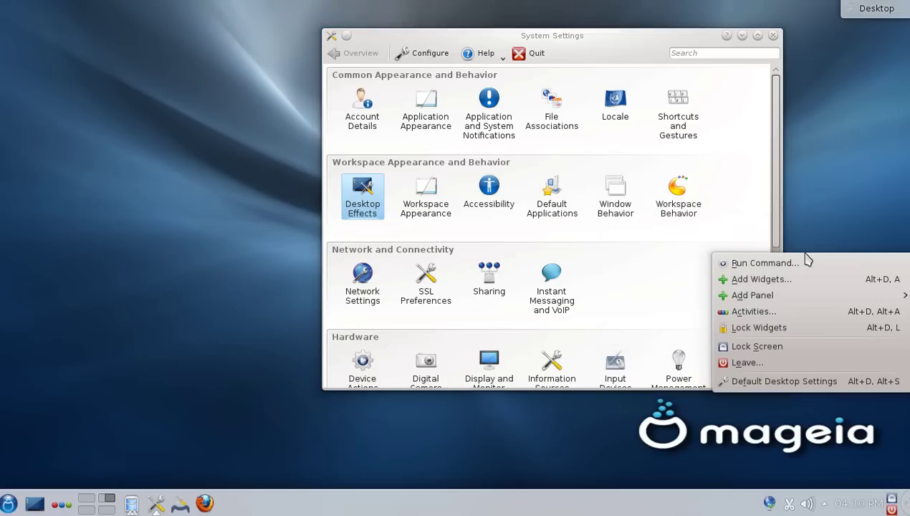
left_click(810, 221)
right_click(811, 221)
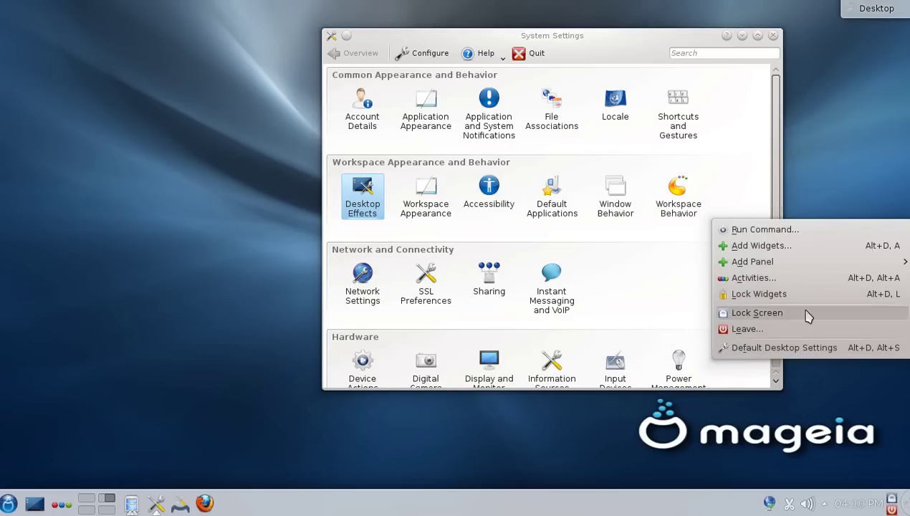
left_click(785, 279)
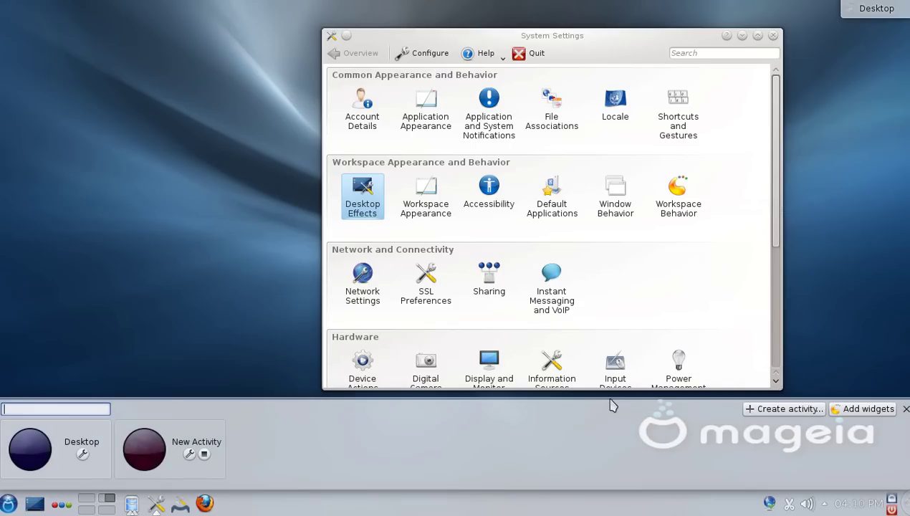
left_click(874, 408)
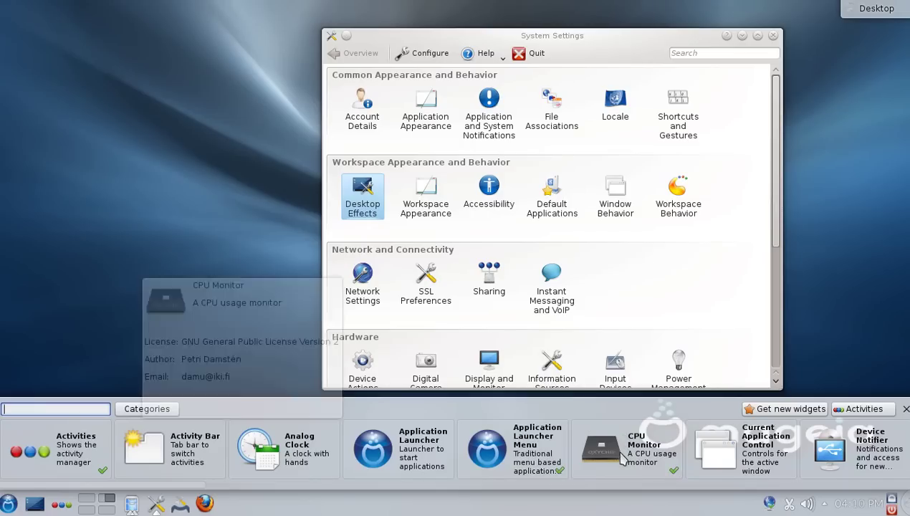
left_click_drag(623, 426, 98, 58)
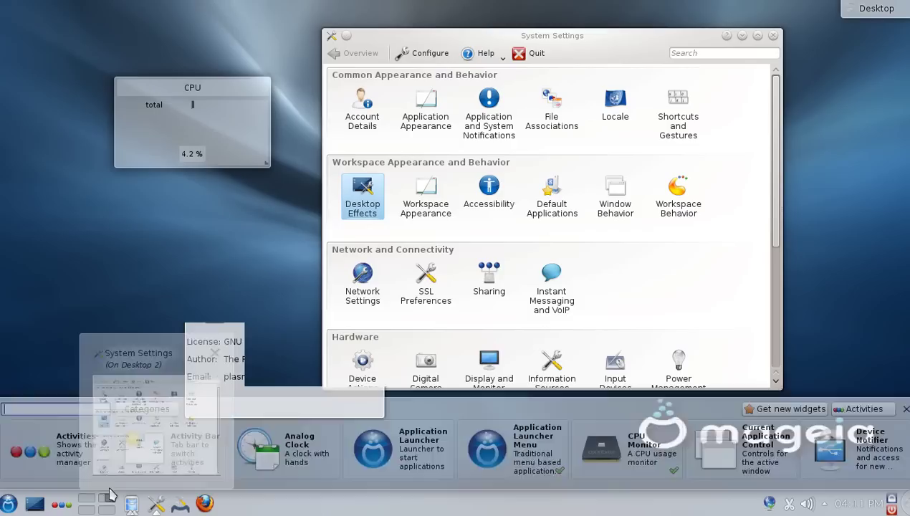
Add the Memory Status widget to the desktop and position it just below the CPU monitor.
scroll(501, 447, "down", 10)
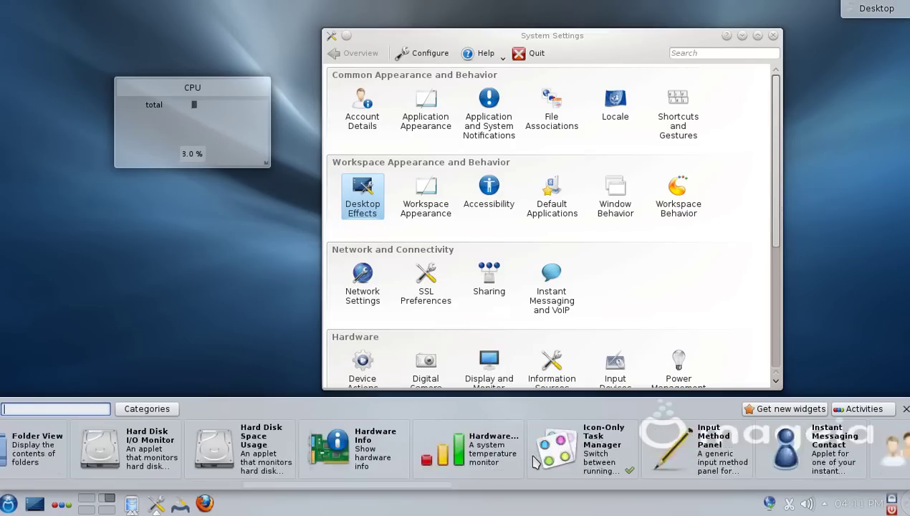
scroll(535, 462, "up", 4)
scroll(535, 462, "down", 3)
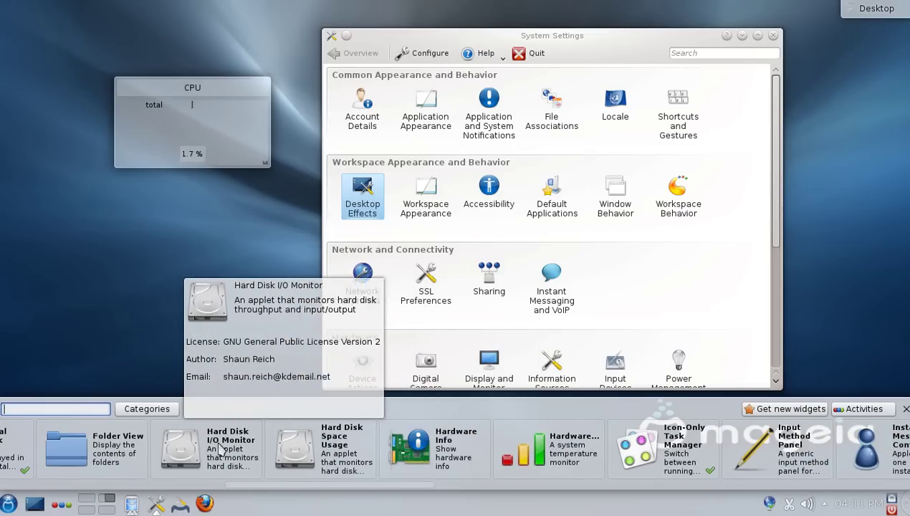
scroll(204, 451, "up", 2)
scroll(206, 447, "up", 1)
scroll(320, 464, "up", 3)
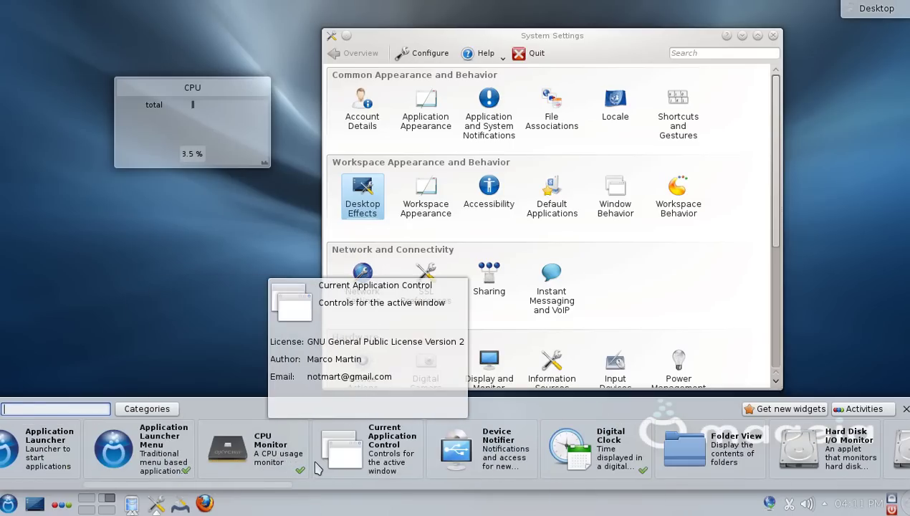
scroll(315, 464, "up", 3)
scroll(315, 463, "down", 4)
scroll(315, 463, "down", 10)
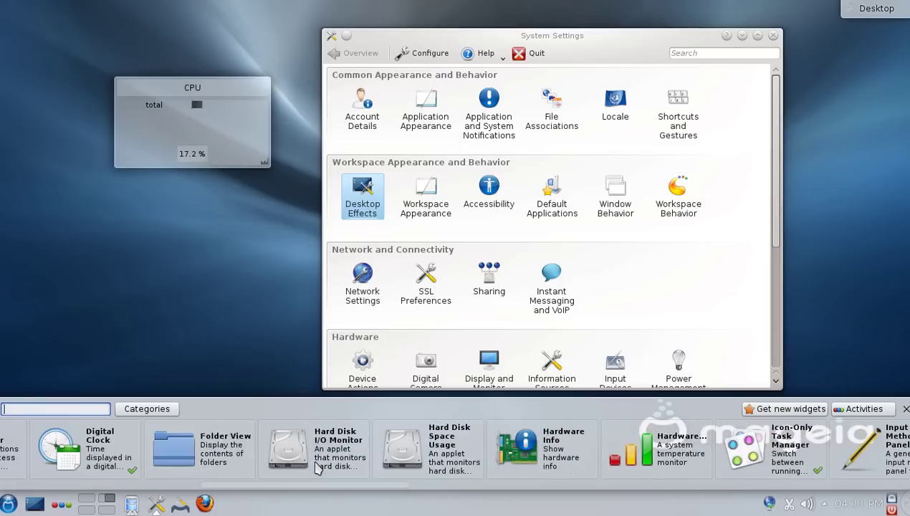
scroll(318, 467, "down", 3)
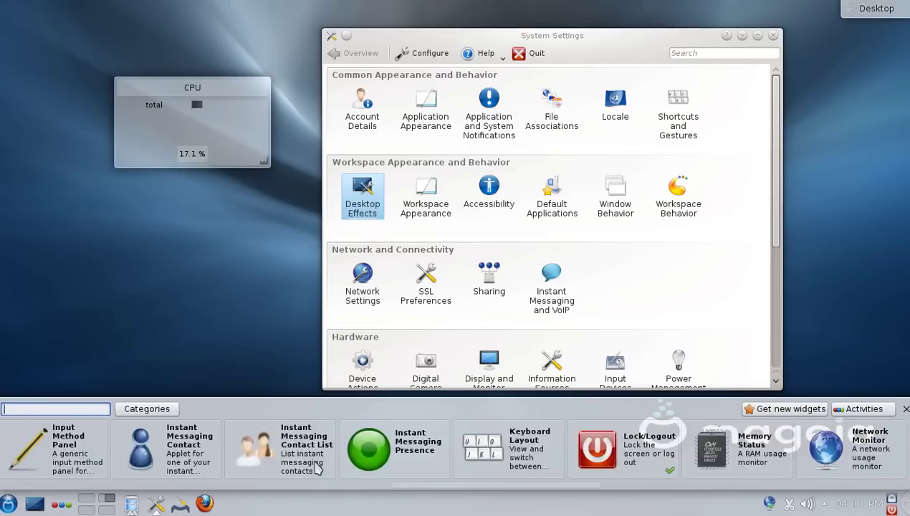
left_click_drag(542, 453, 132, 210)
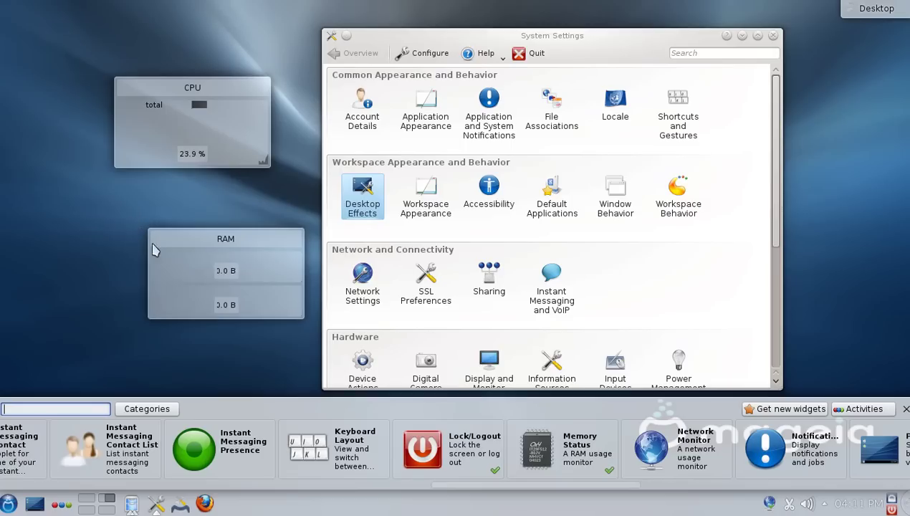
mouse_move(191, 235)
left_click_drag(191, 242, 136, 220)
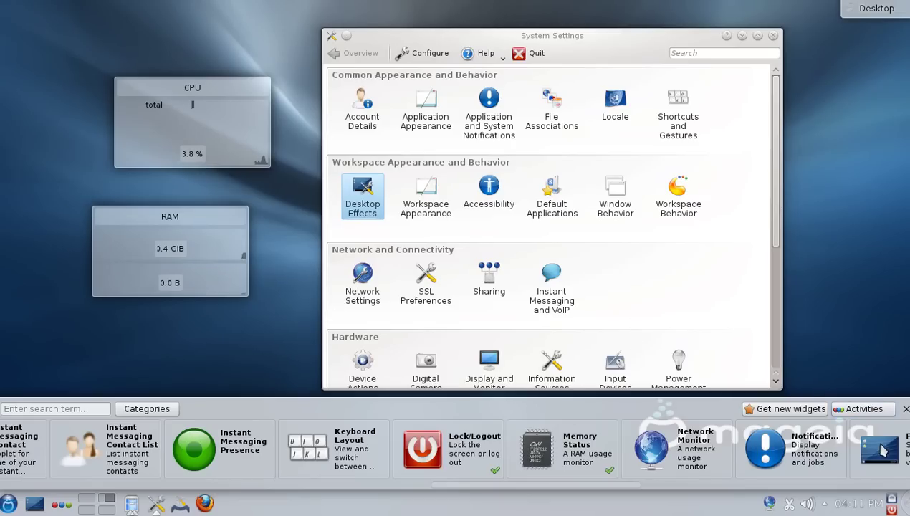
scroll(884, 449, "down", 1)
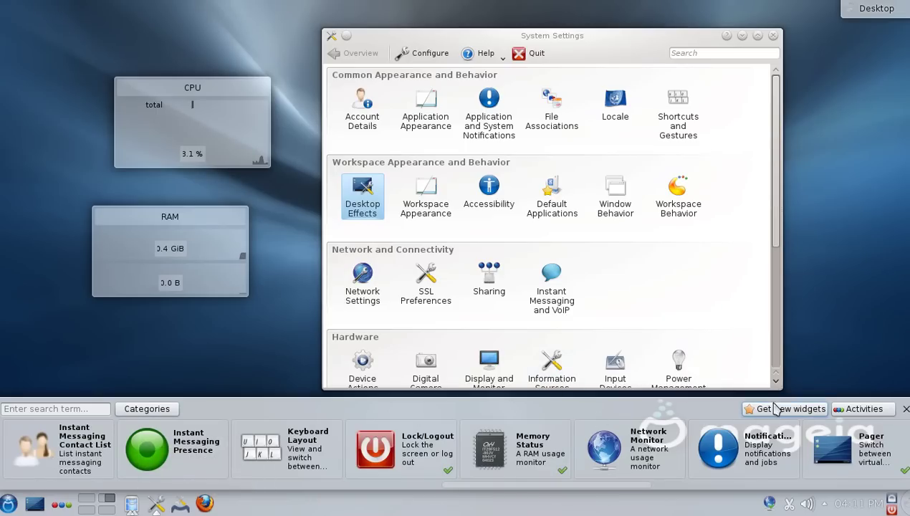
mouse_move(492, 448)
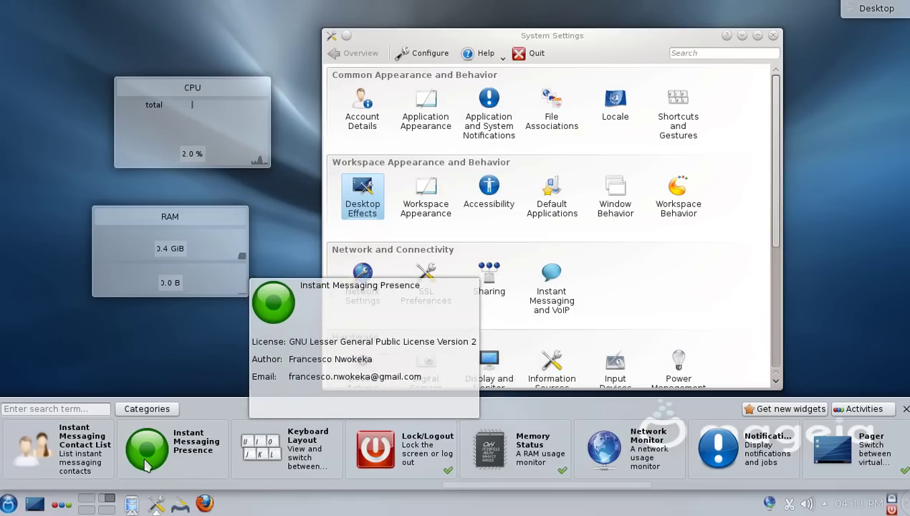
Leave the widget chooser and open Firefox in a maximized window on the first virtual desktop.
left_click(904, 408)
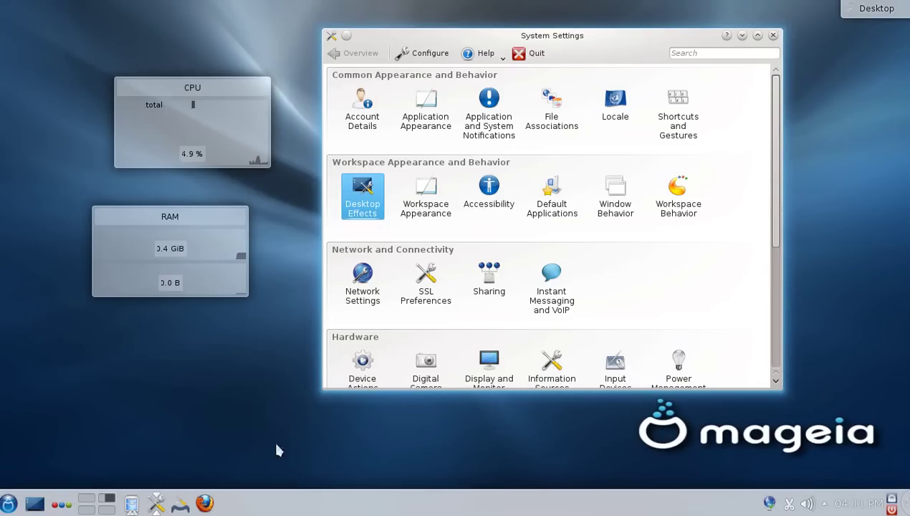
left_click(84, 506)
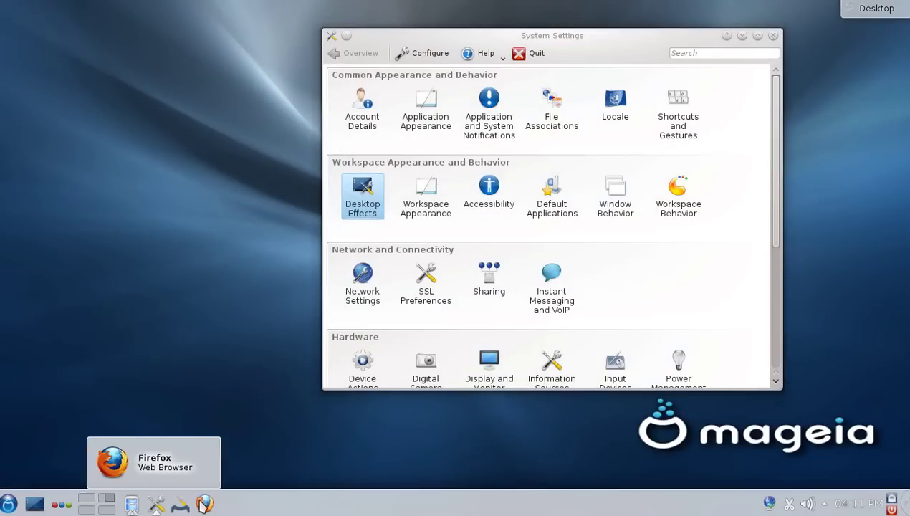
left_click(203, 504)
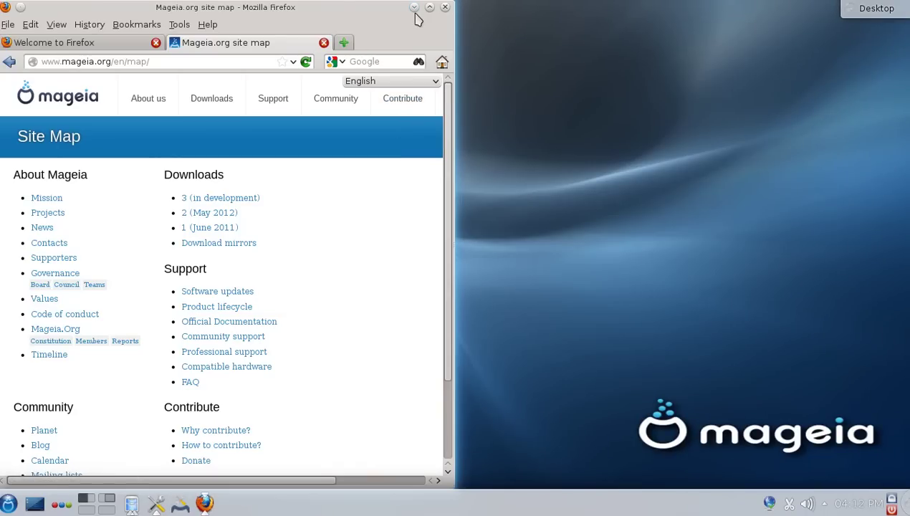
left_click(430, 9)
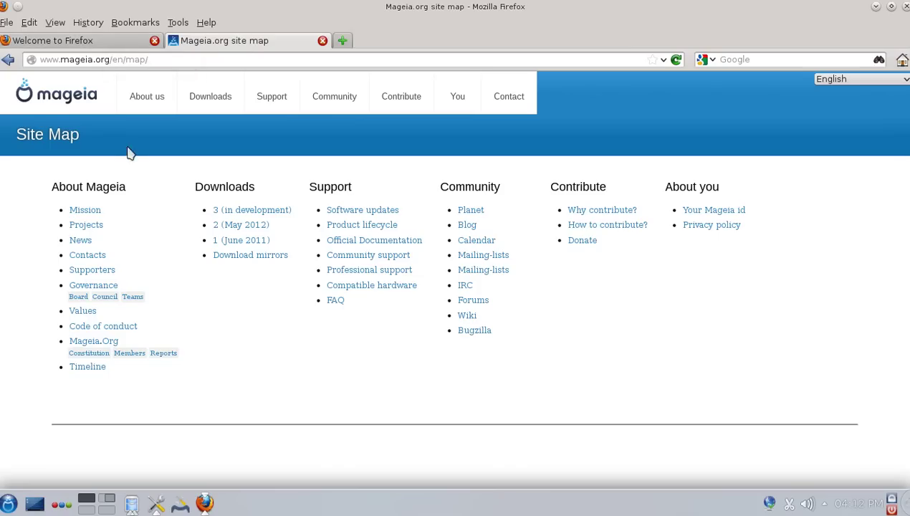
Open the Community page of the Mageia website and look through it down to the end.
left_click(51, 104)
left_click(331, 105)
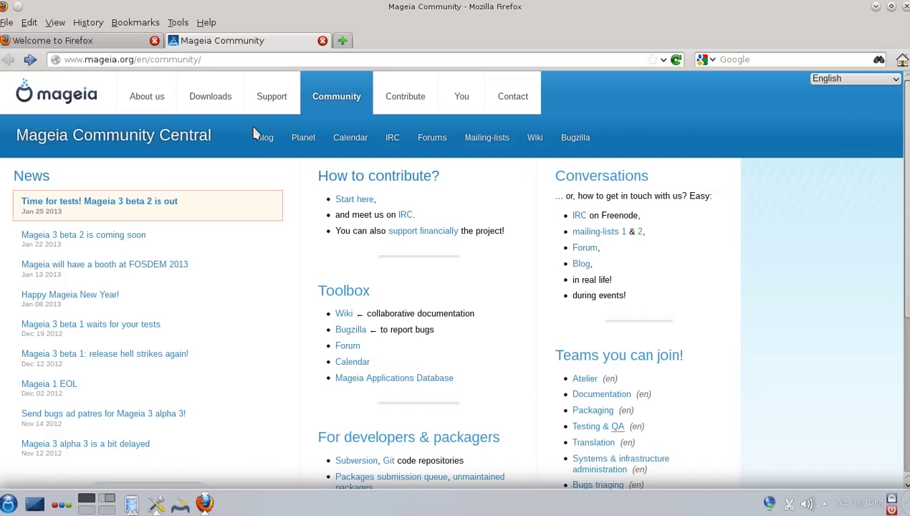
scroll(279, 302, "down", 6)
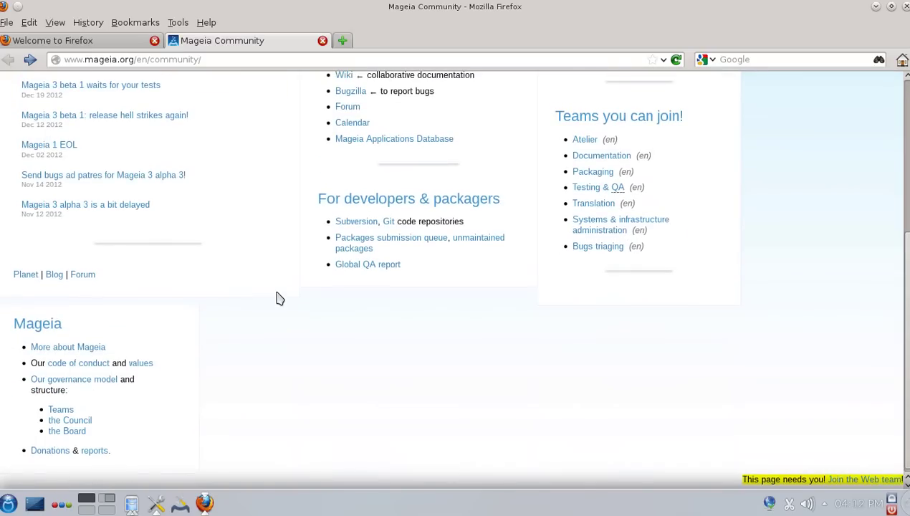
scroll(278, 298, "up", 6)
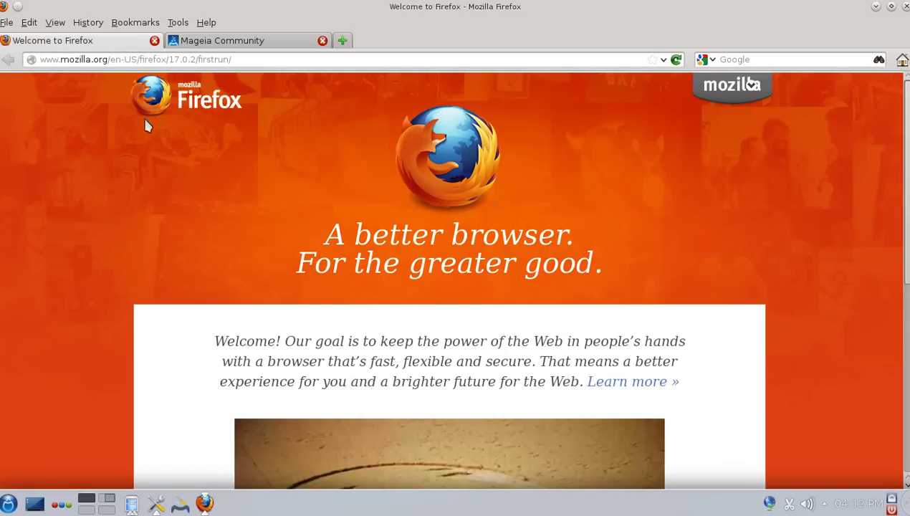
Quit Firefox with its tabs saved for the next start and the Do not ask next time option enabled.
left_click(904, 7)
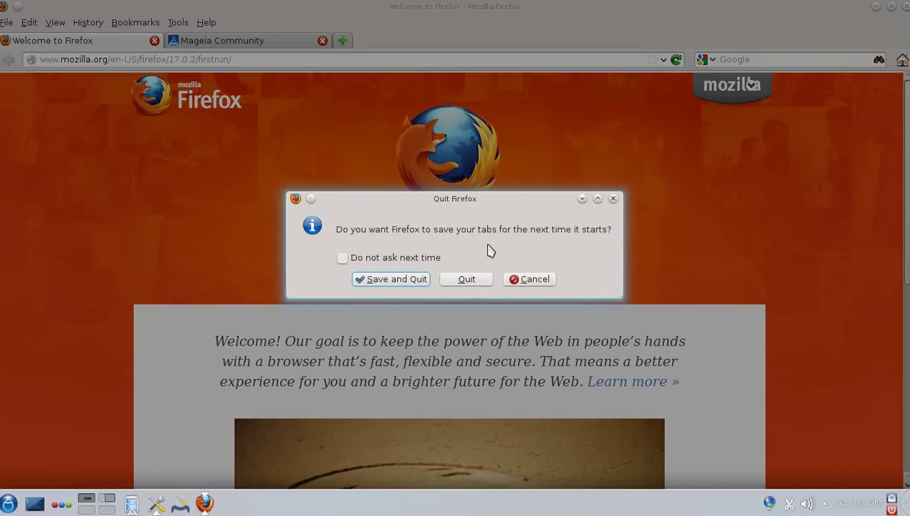
left_click(396, 258)
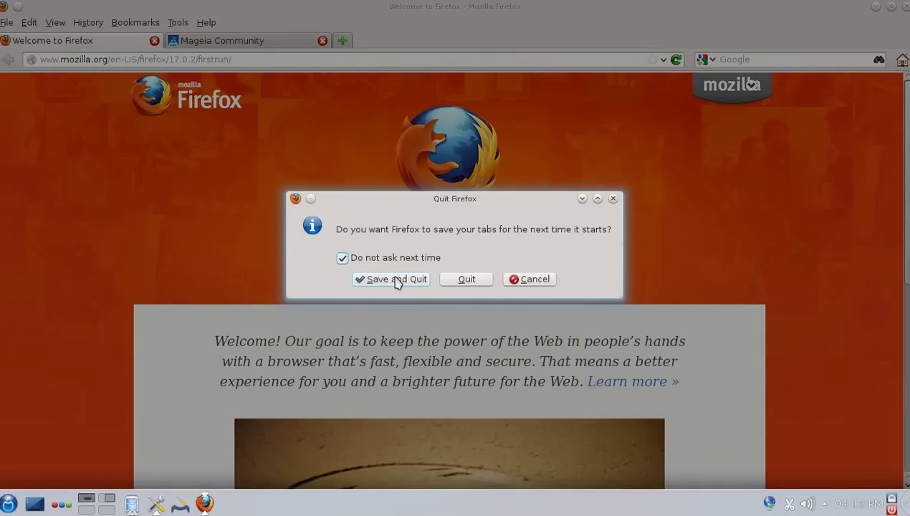
left_click(398, 279)
Launch Konqueror from the Internet applications.
left_click(9, 503)
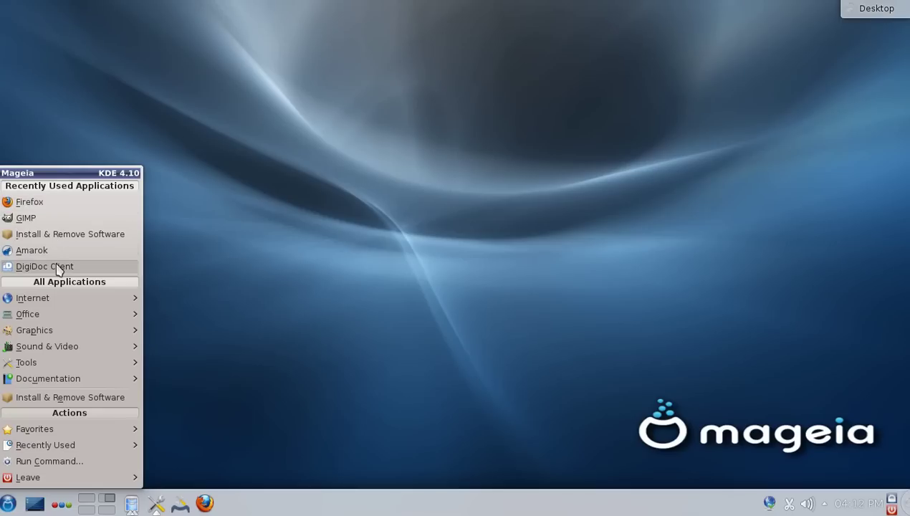
mouse_move(57, 299)
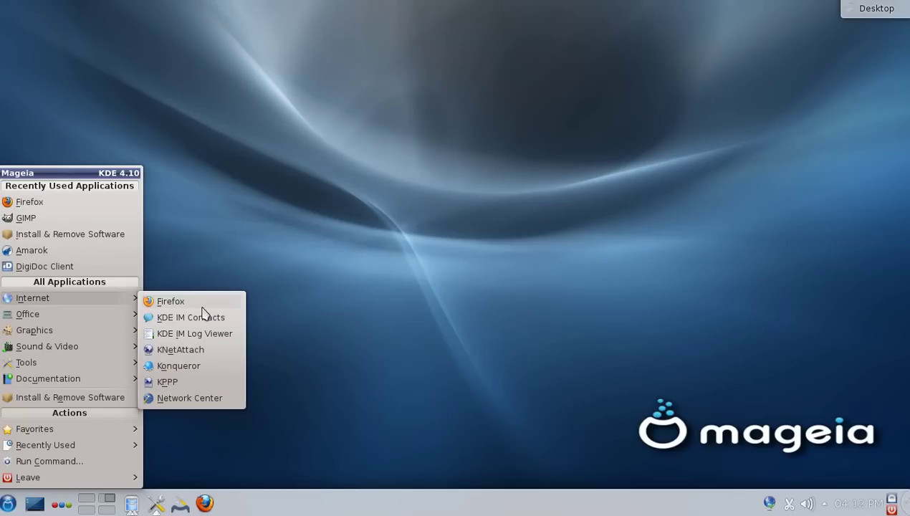
left_click(187, 366)
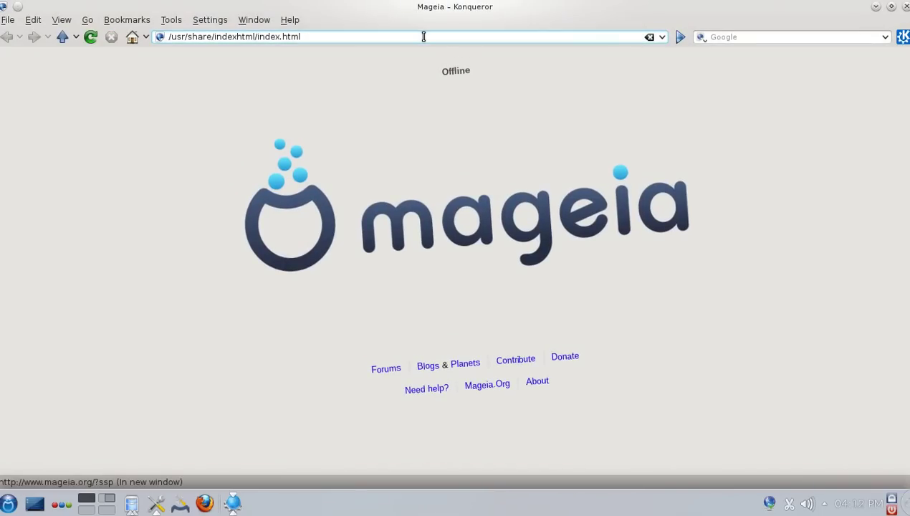
Replace the address in Konqueror with youtube.com and load the site.
left_click(423, 37)
key("ctrl+a")
key("BackSpace")
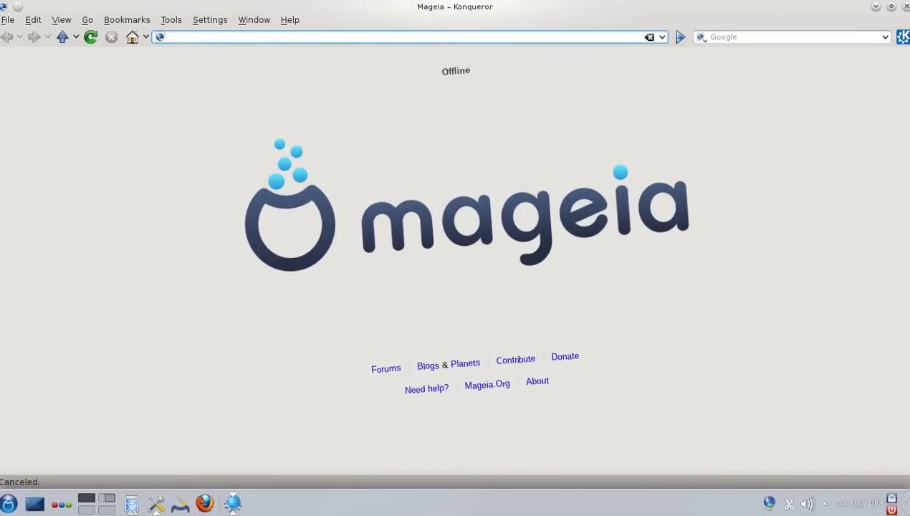
type("youtube.co")
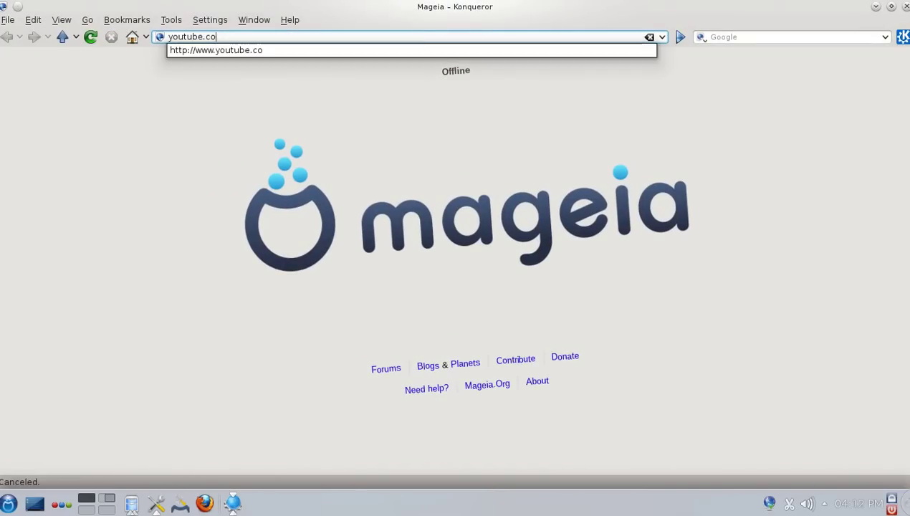
type("m")
key("Return")
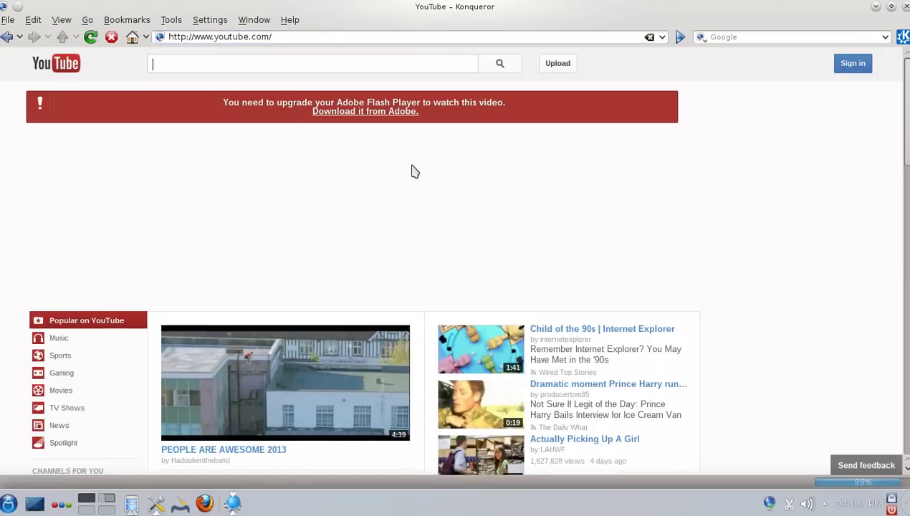
Restore the Konqueror window from maximized and snap it to the upper-right, followed by the lower-left quarter of the desktop.
left_click(891, 9)
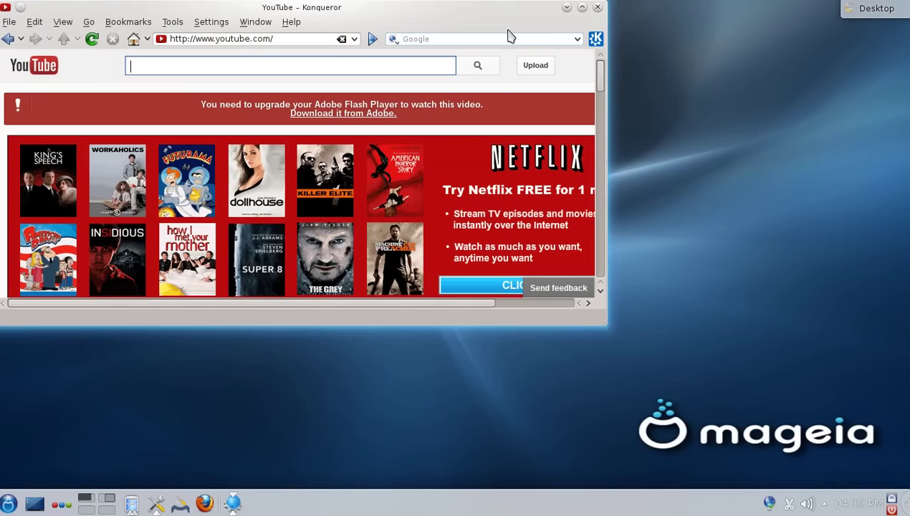
left_click_drag(489, 21, 907, 3)
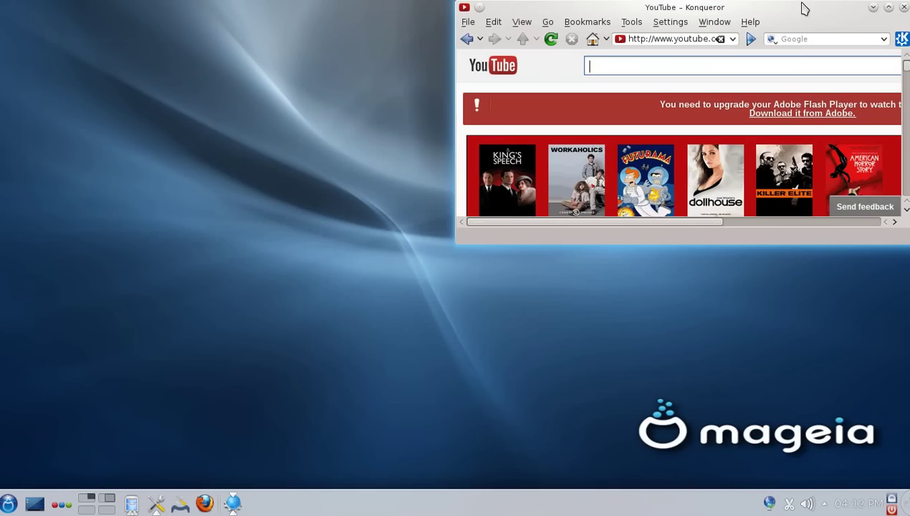
left_click_drag(802, 18, 2, 430)
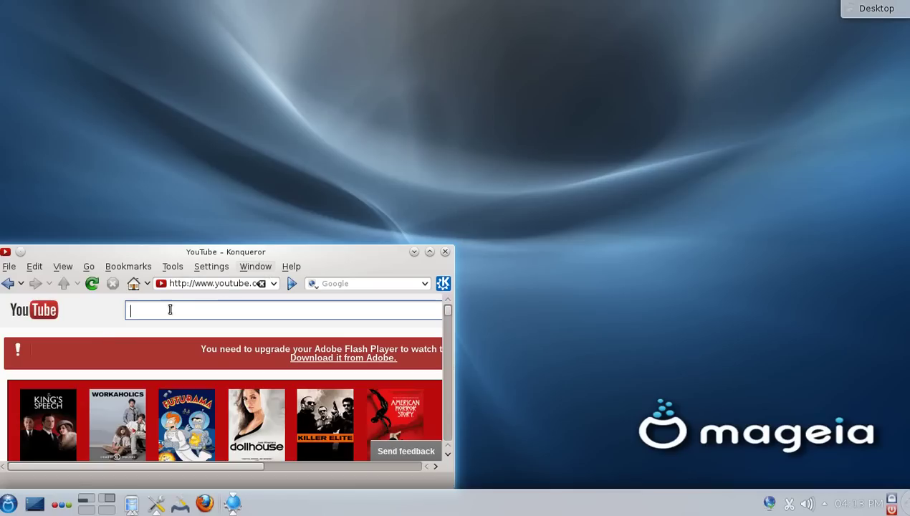
Load latimes.com in Konqueror and maximize the browser window.
key("ctrl+l")
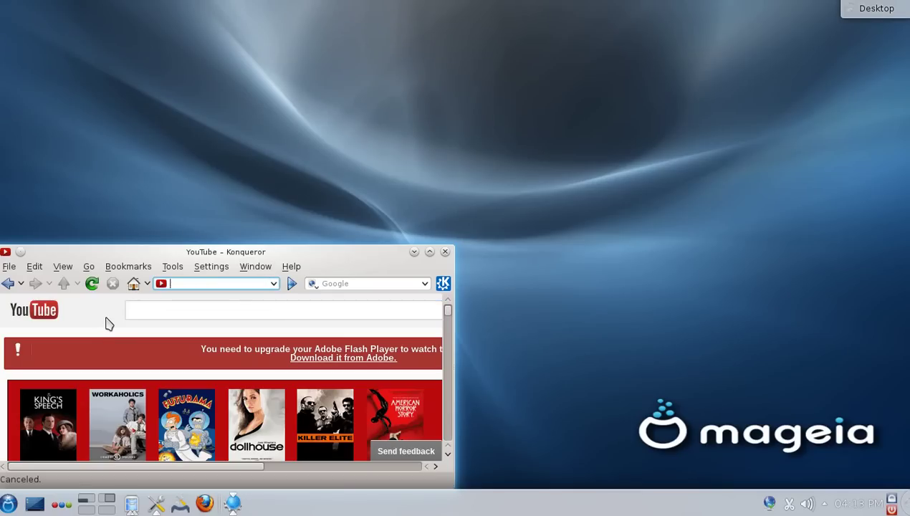
type("latimes.com")
key("Return")
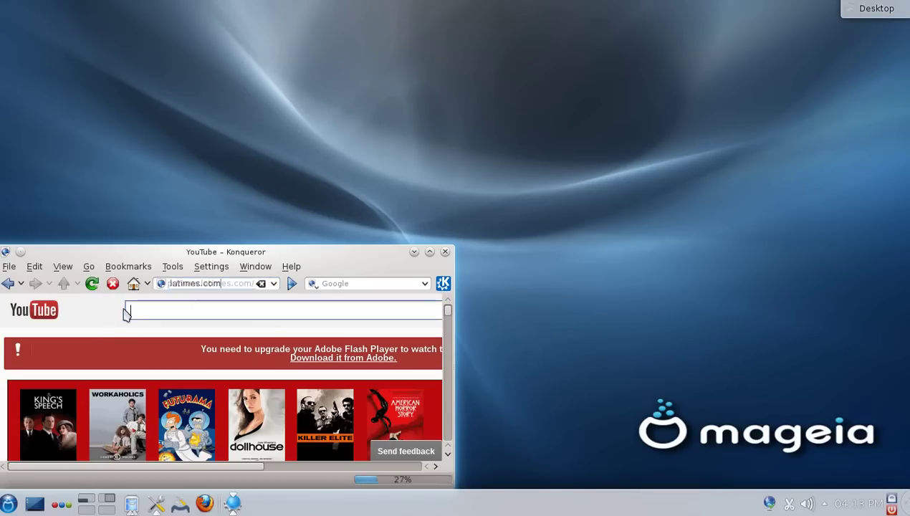
left_click(429, 253)
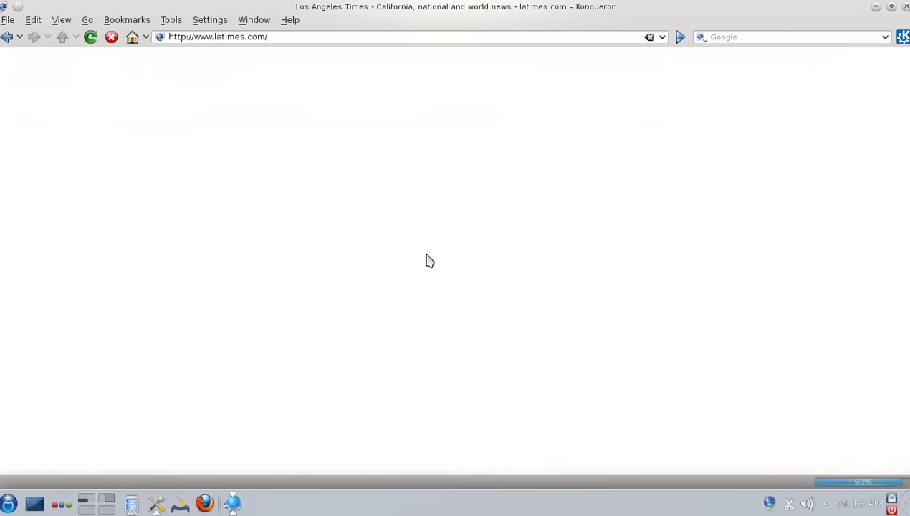
Switch to the lower-left virtual desktop and view the window actions offered for the running Konqueror task.
right_click(304, 300)
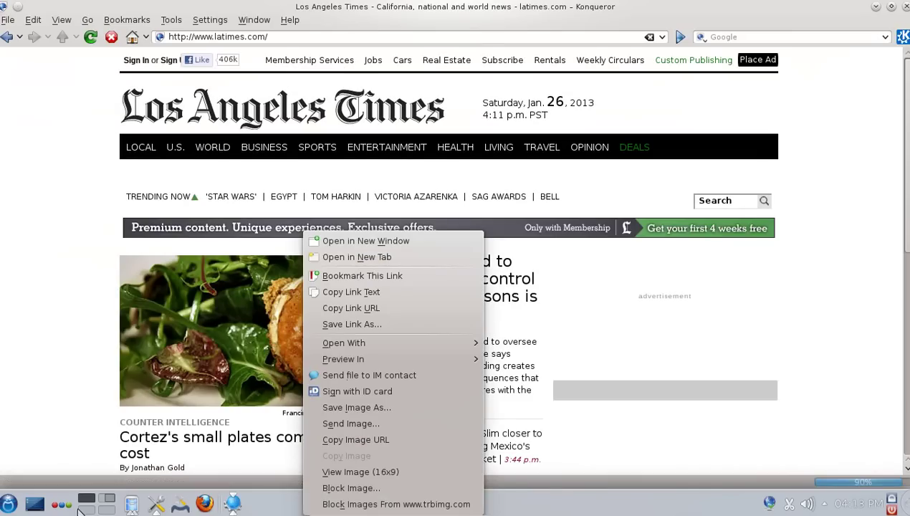
left_click(88, 509)
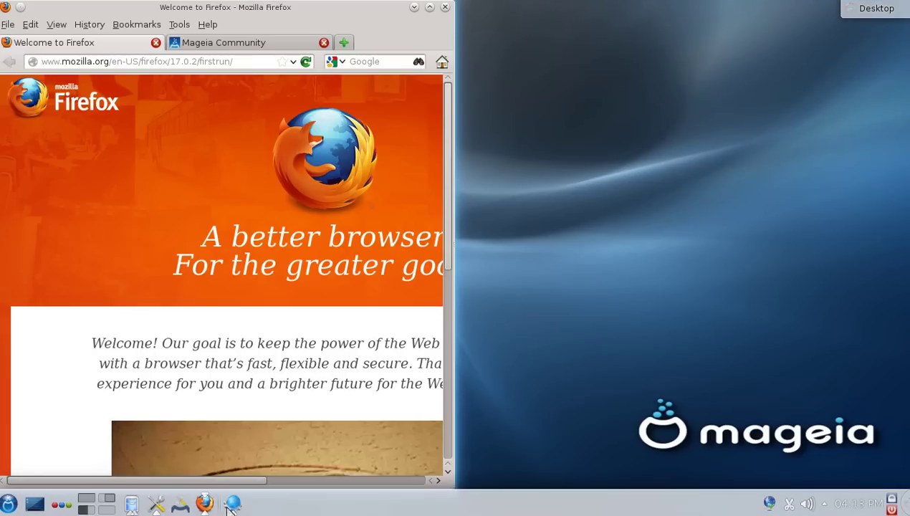
right_click(230, 505)
mouse_move(301, 370)
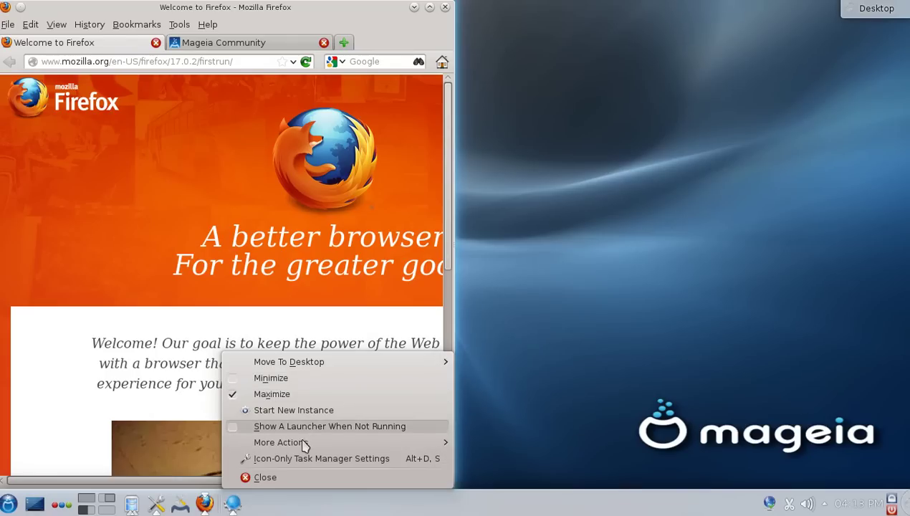
left_click(5, 504)
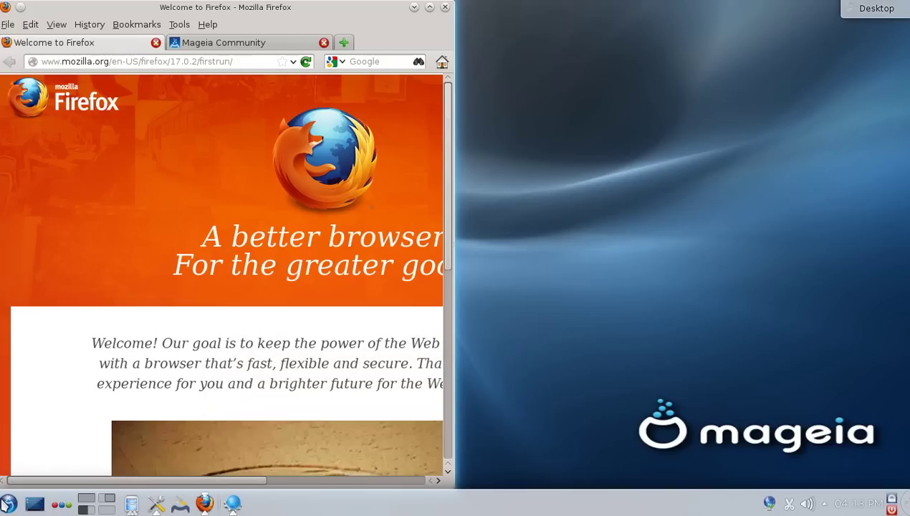
Open LibreOffice Writer from the Office applications and maximize its window.
left_click(6, 505)
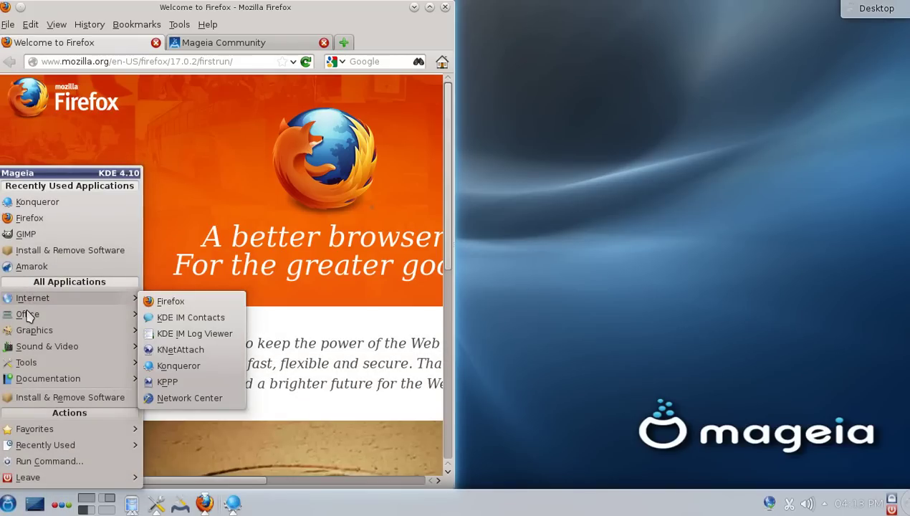
mouse_move(43, 313)
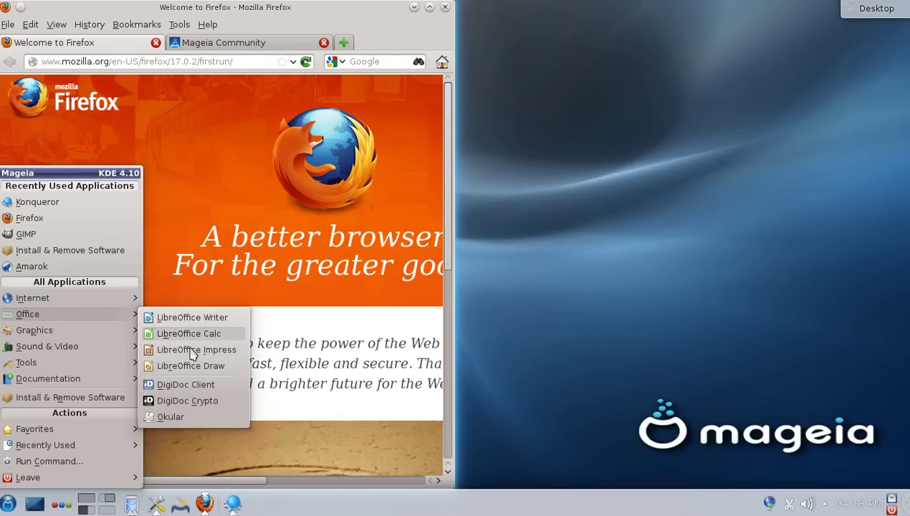
left_click(192, 318)
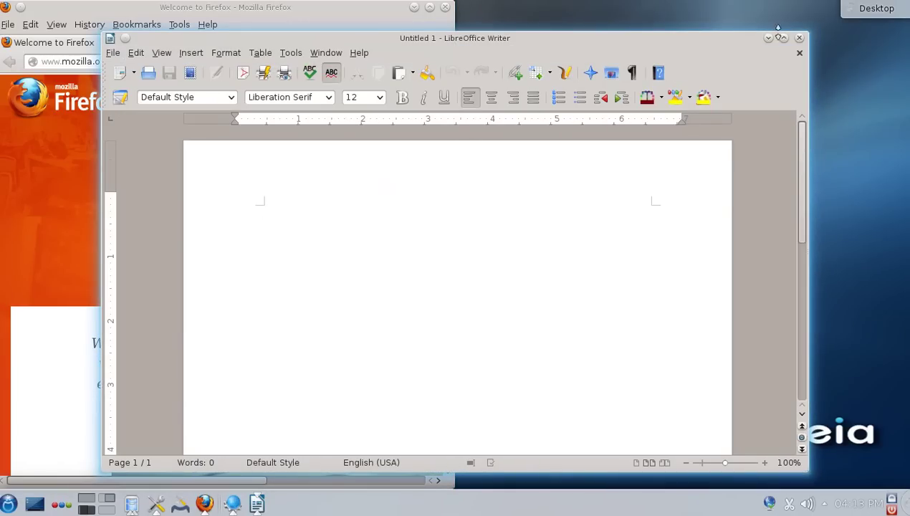
left_click(783, 38)
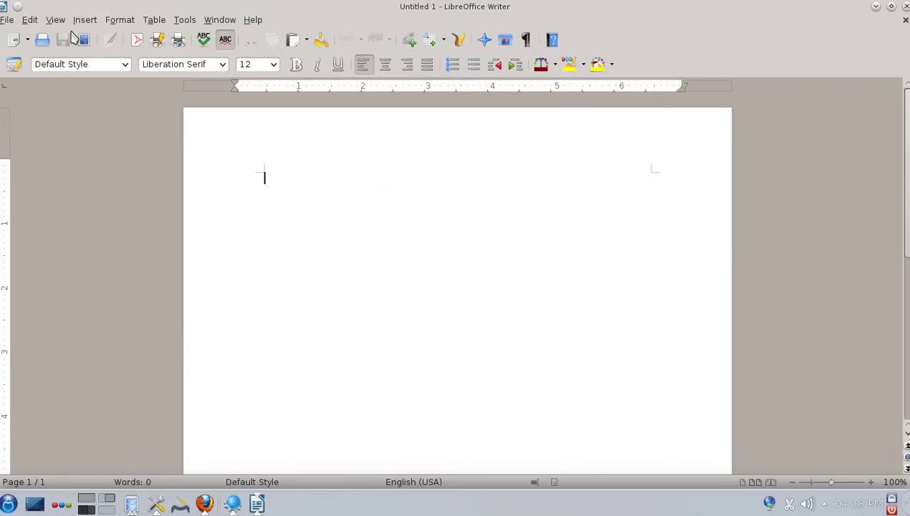
View the LibreOffice version information and close Writer.
left_click(250, 20)
left_click(299, 103)
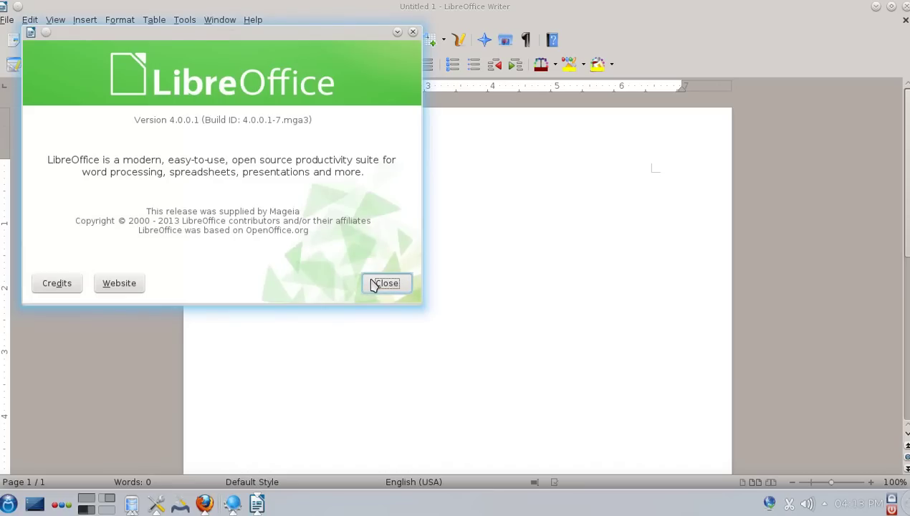
left_click(384, 284)
left_click(904, 7)
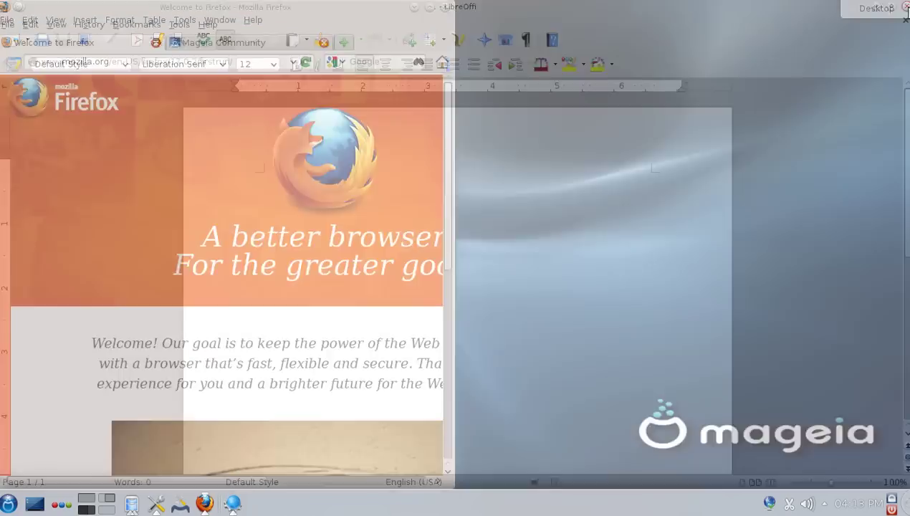
Look through the installed applications in the Sound & Video, Graphics, Tools and Documentation categories.
left_click(10, 504)
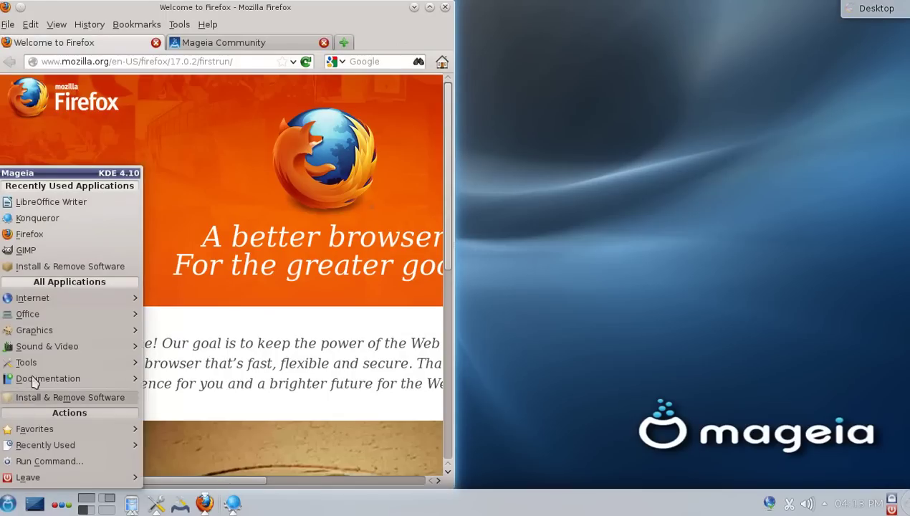
mouse_move(43, 351)
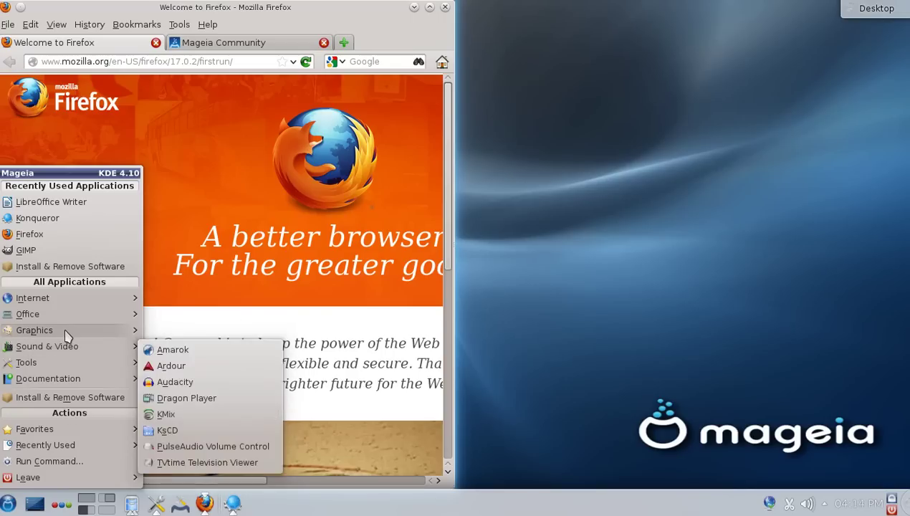
mouse_move(67, 336)
mouse_move(66, 363)
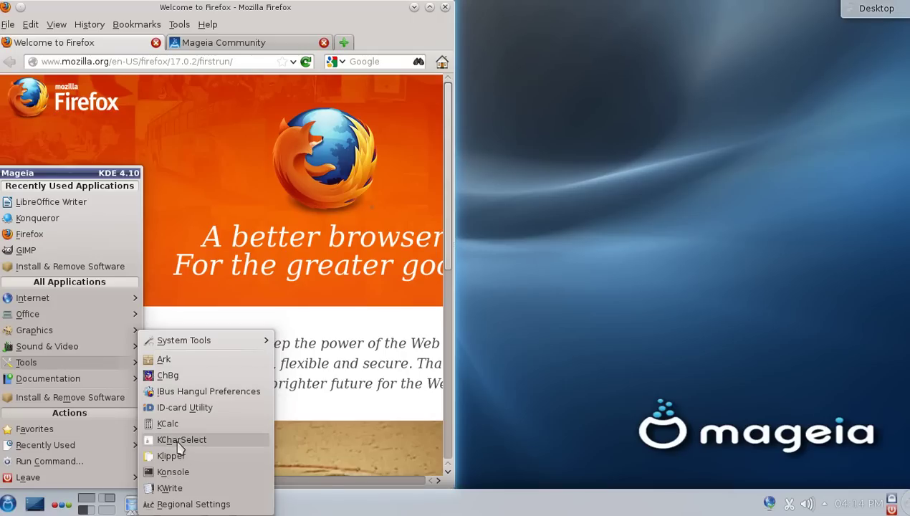
mouse_move(114, 379)
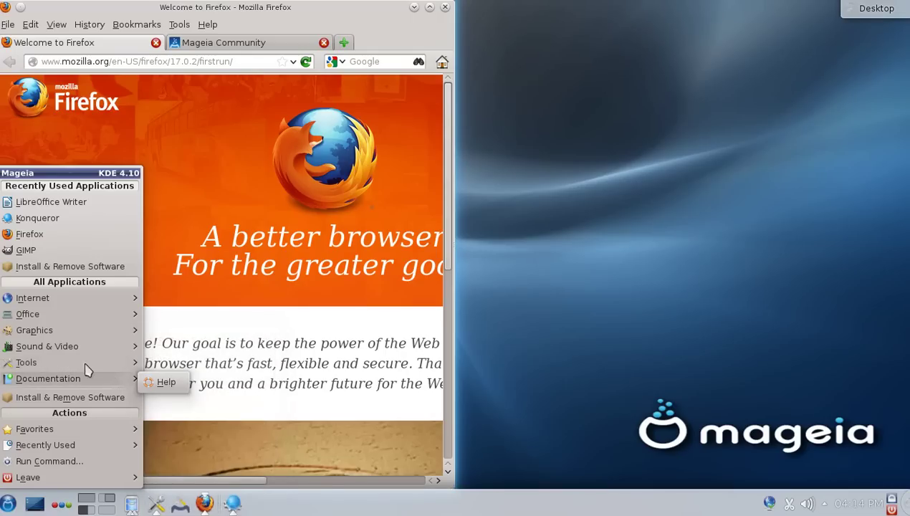
Open Amarok from the Sound & Video applications, place its window and maximize it.
mouse_move(62, 308)
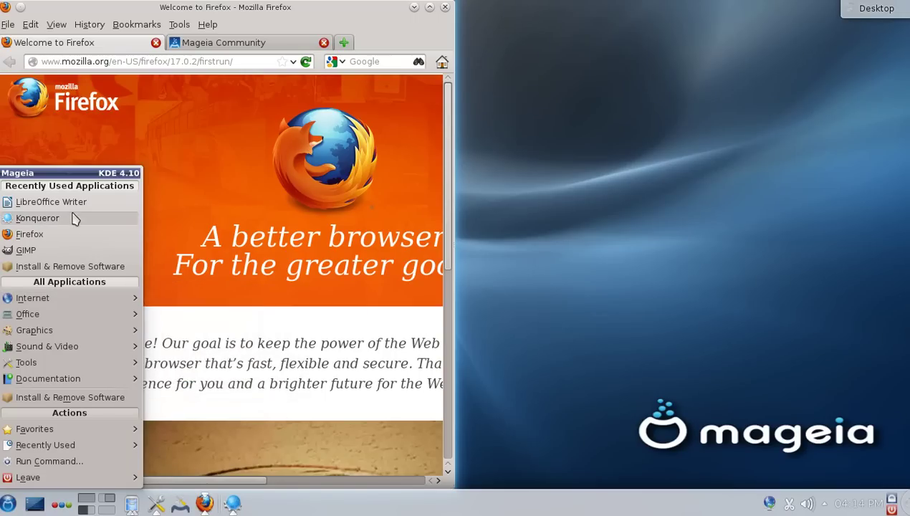
mouse_move(95, 348)
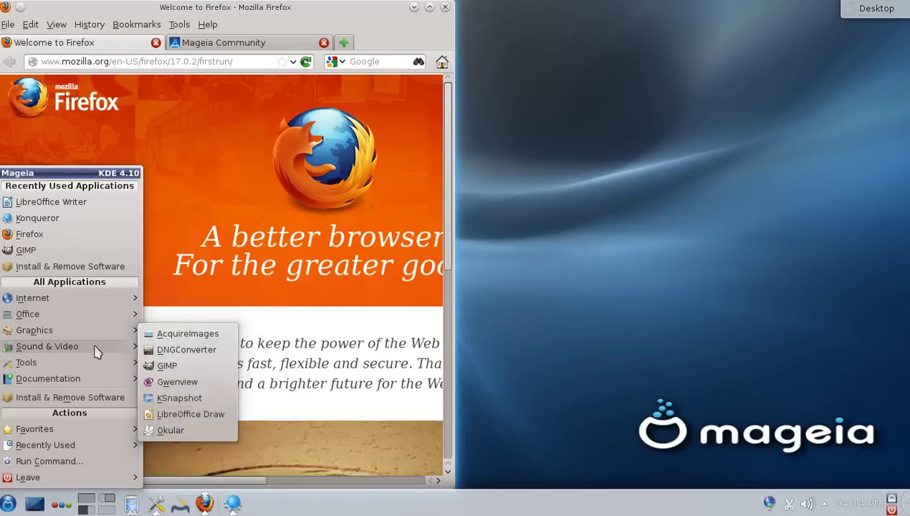
left_click(172, 349)
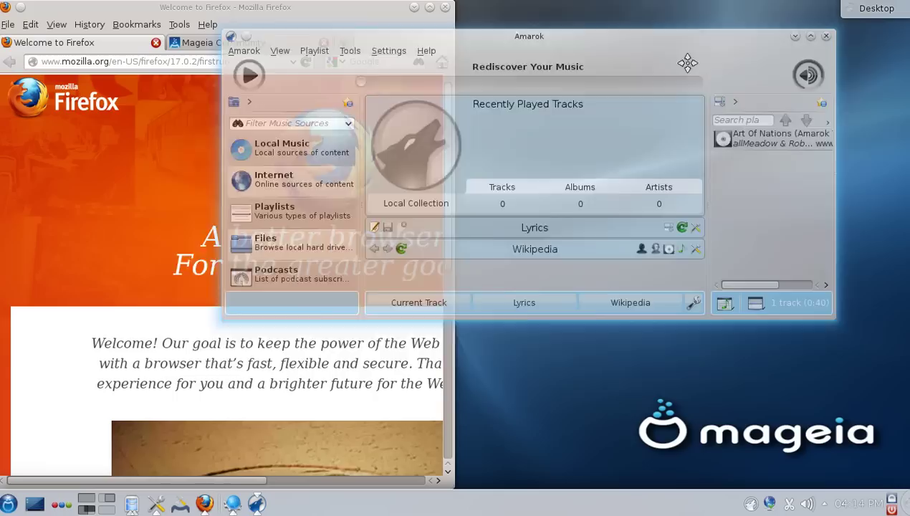
left_click(645, 107)
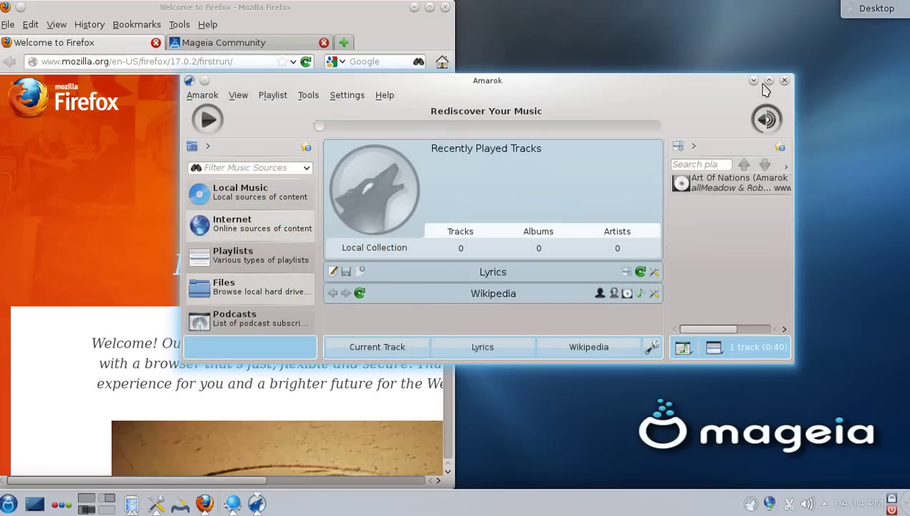
left_click(767, 81)
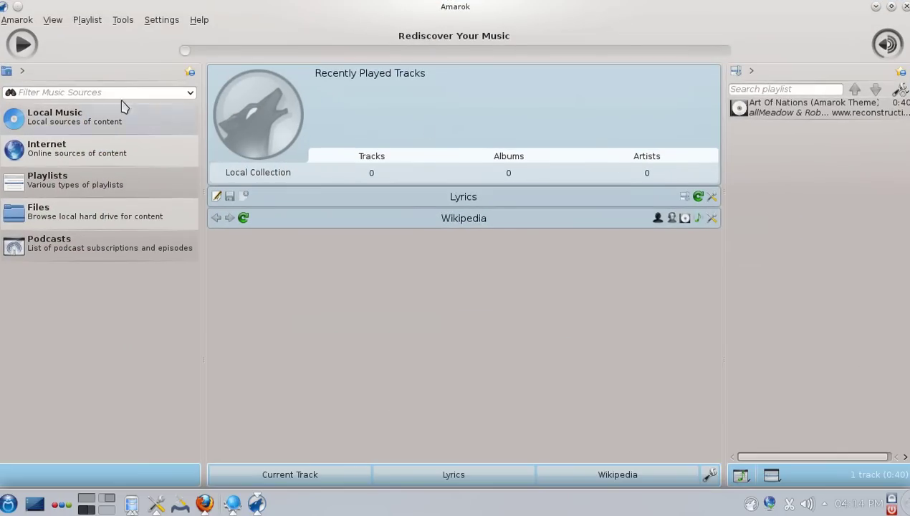
Play and pause the Art Of Nations (Amarok Theme) playlist track, and close Amarok's window so it stays in the system tray.
double_click(791, 116)
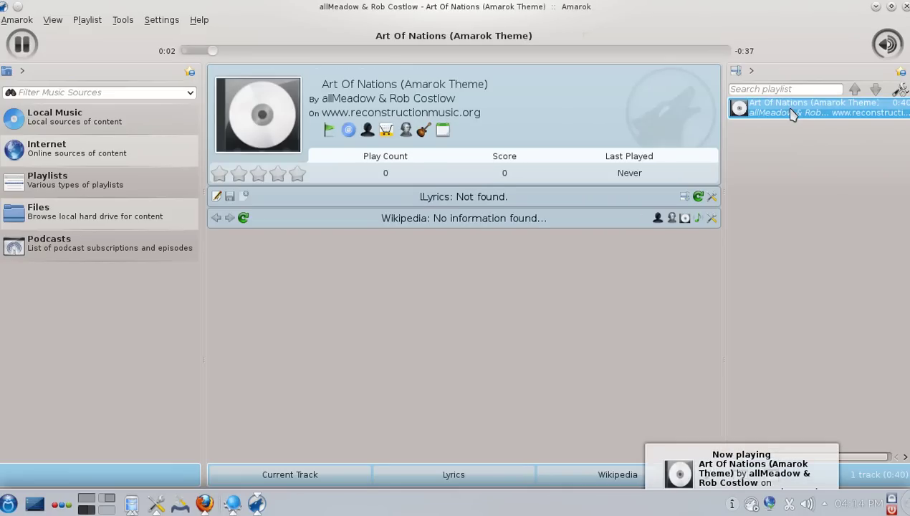
key("space")
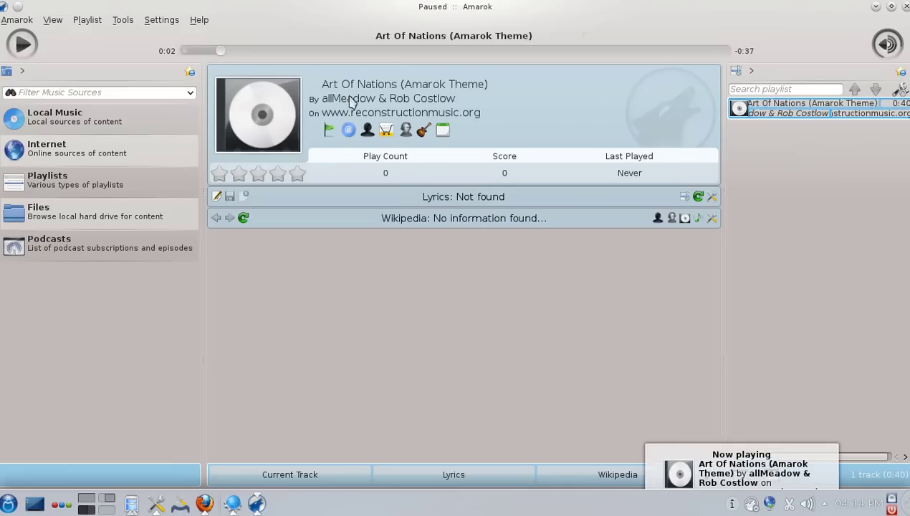
left_click(891, 6)
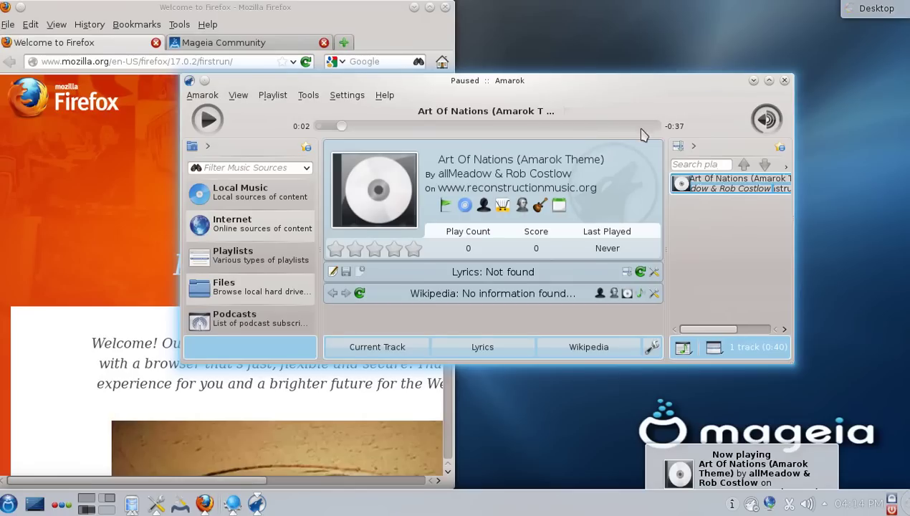
left_click(783, 81)
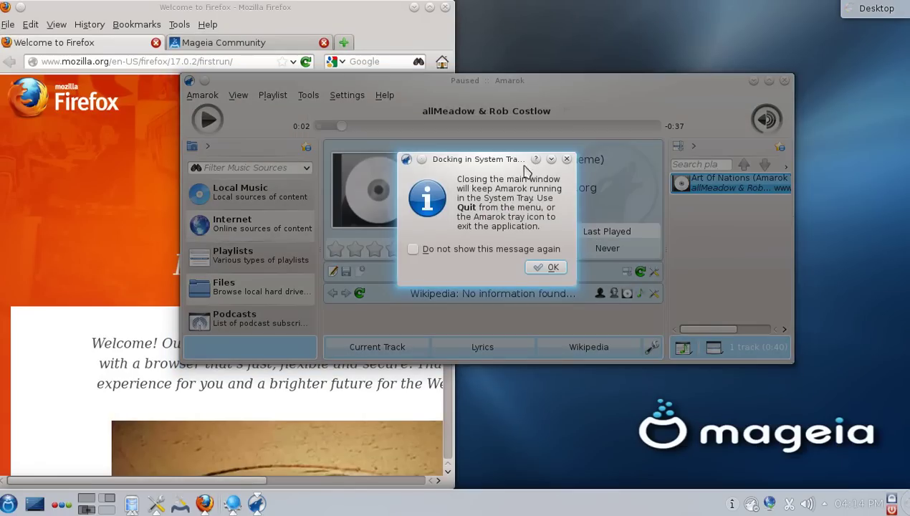
left_click(548, 267)
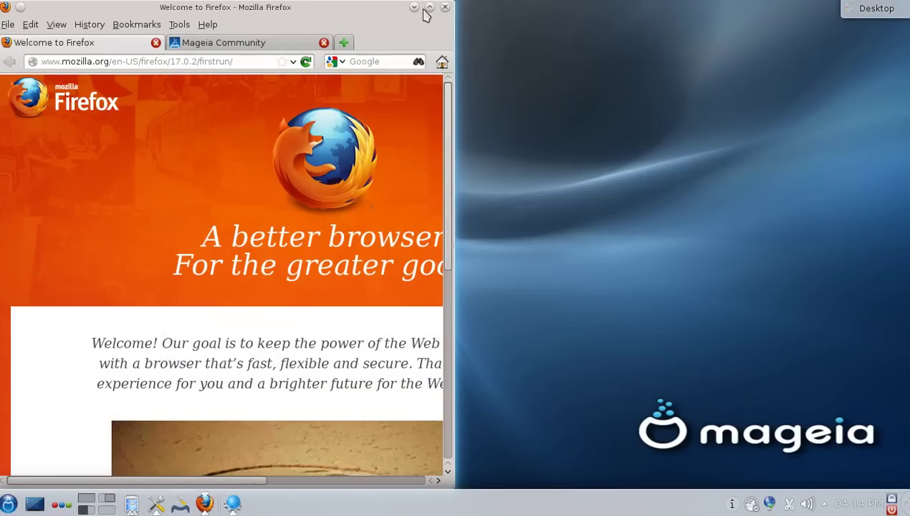
View the Mageia Community page in Firefox, return to the Welcome page, and maximize and restore the browser window.
left_click(213, 43)
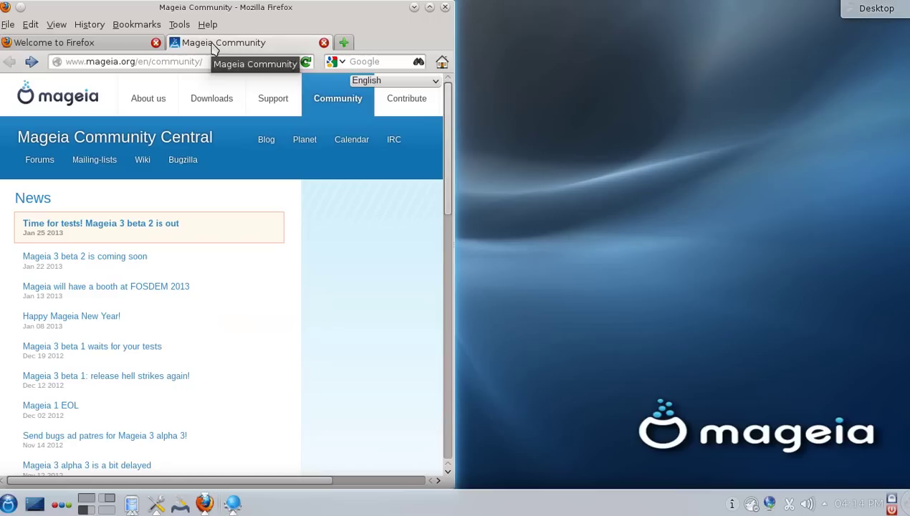
left_click(142, 41)
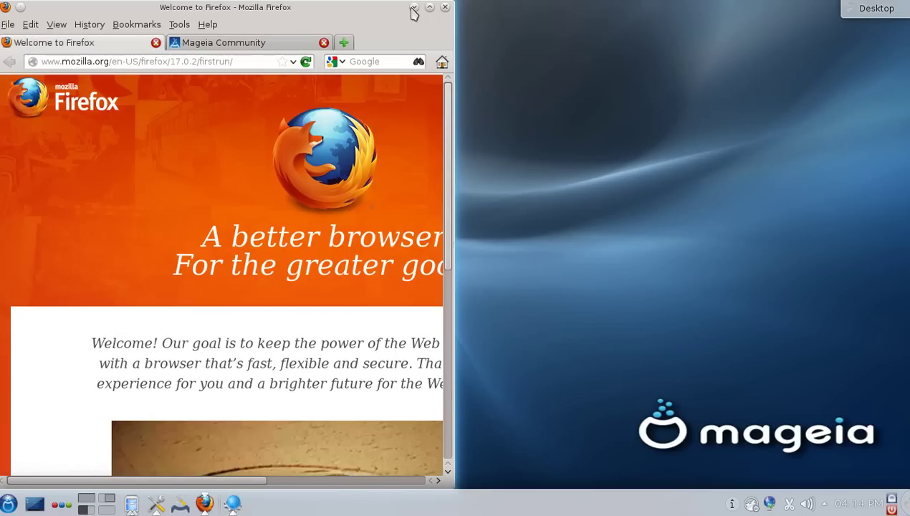
mouse_move(156, 505)
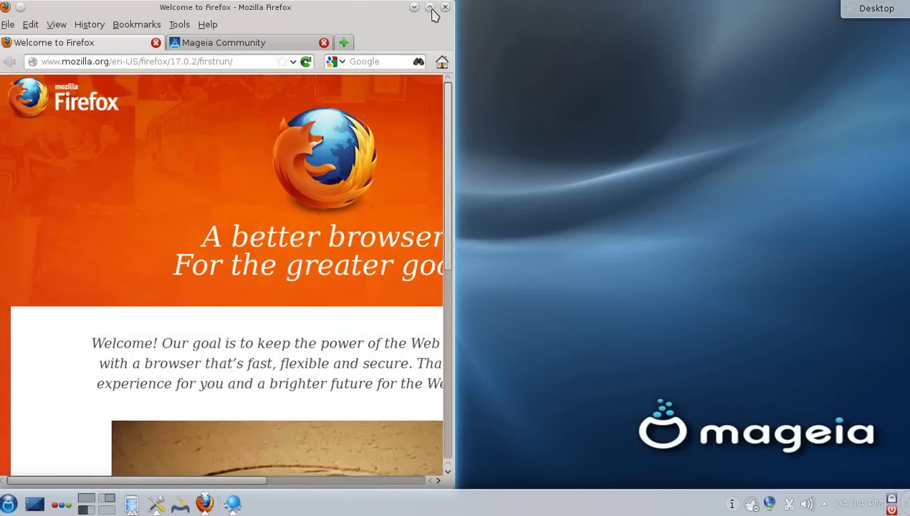
left_click(430, 8)
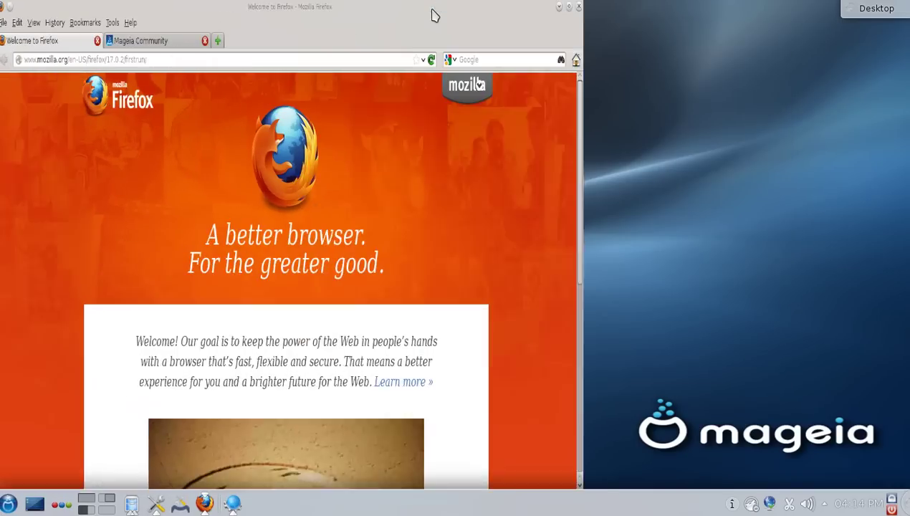
left_click(889, 8)
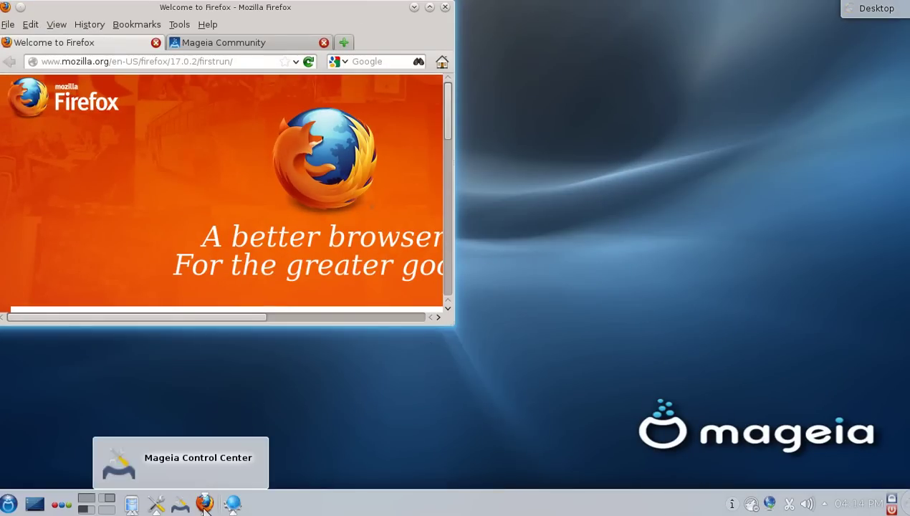
Minimize Konqueror on the upper-left virtual desktop and view the actions offered for the empty desktop.
left_click(82, 501)
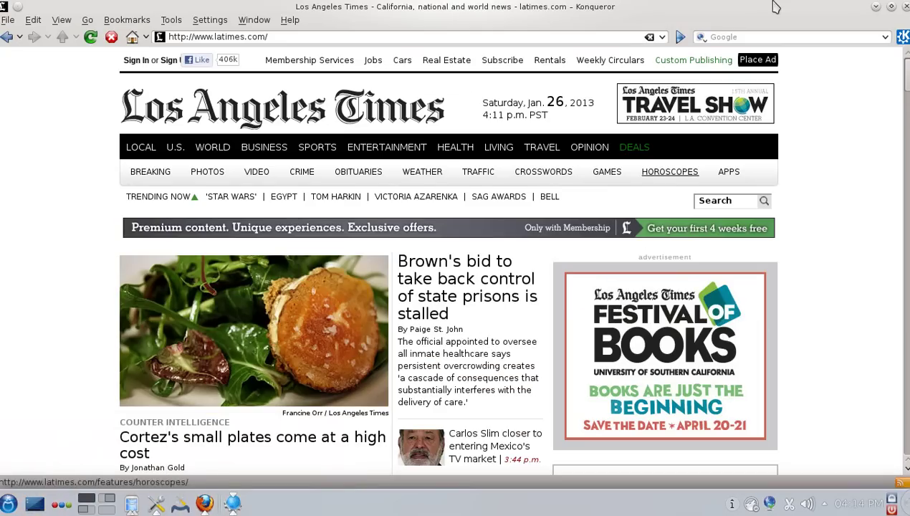
left_click(876, 9)
right_click(587, 126)
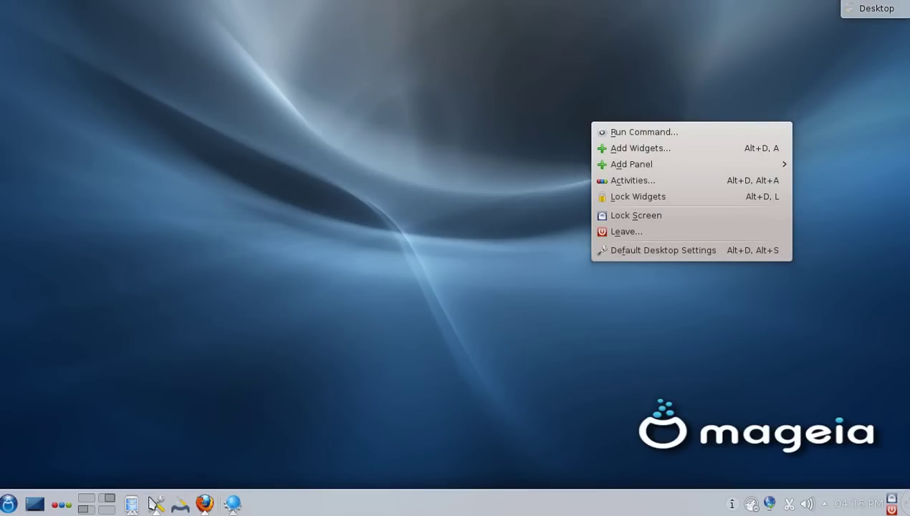
Switch to the running System Settings window, search it for "wallpapers" and look through the matching modules.
left_click(153, 504)
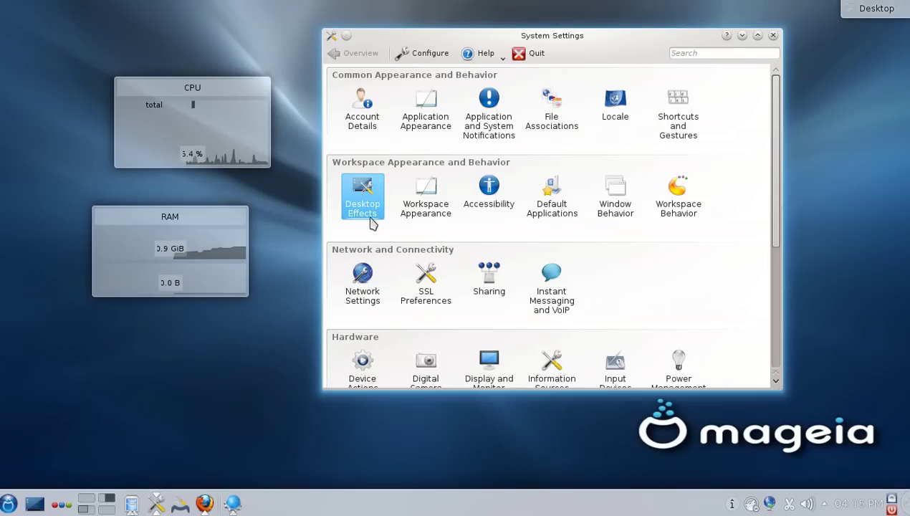
scroll(597, 261, "down", 1)
scroll(598, 262, "down", 1)
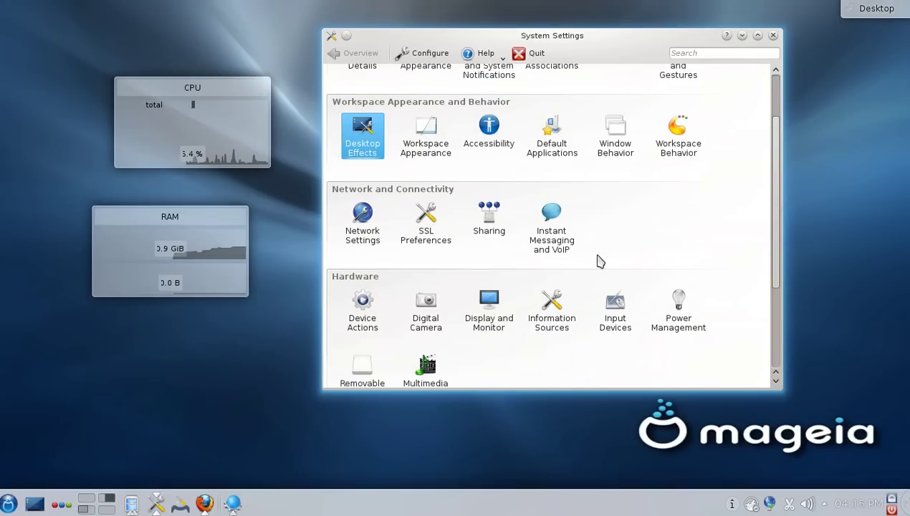
left_click(714, 54)
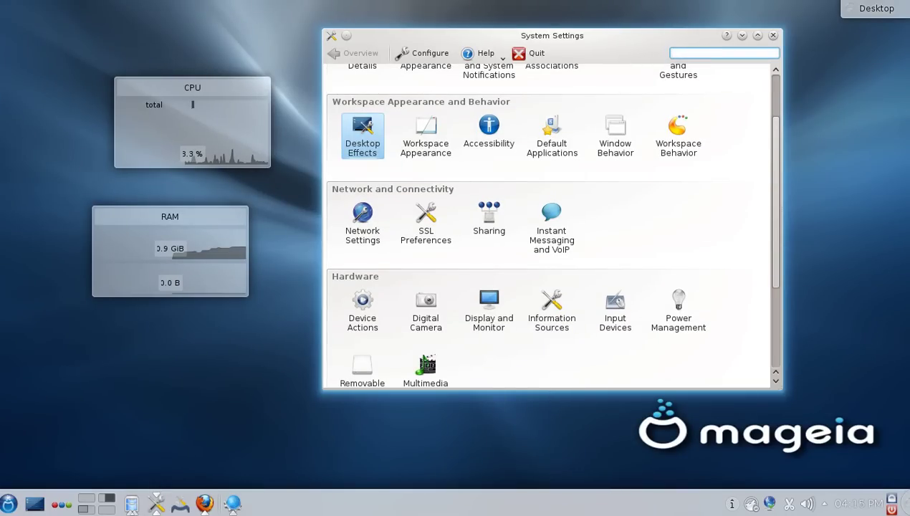
type("wall")
key("Down")
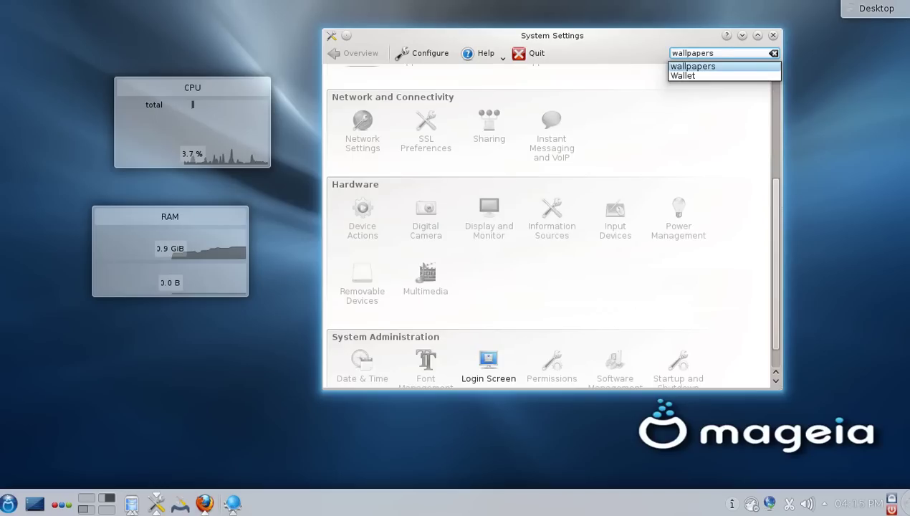
key("Return")
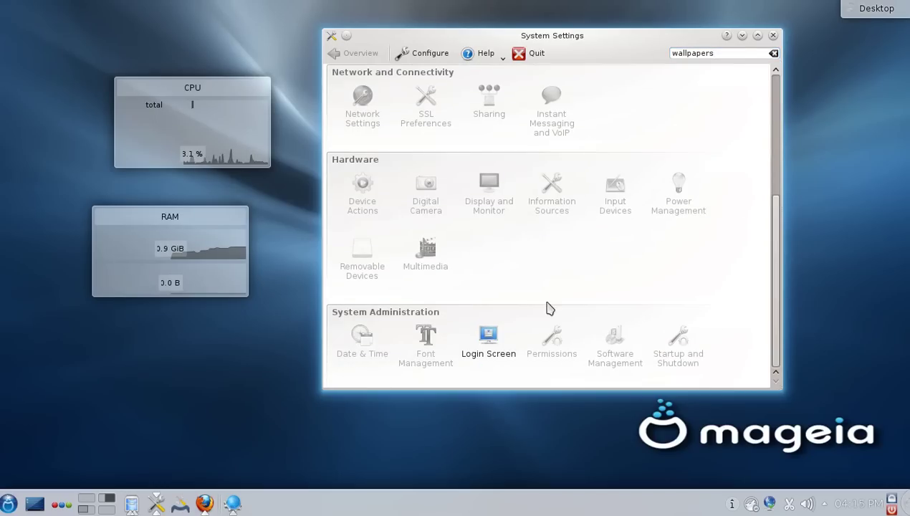
scroll(500, 345, "up", 4)
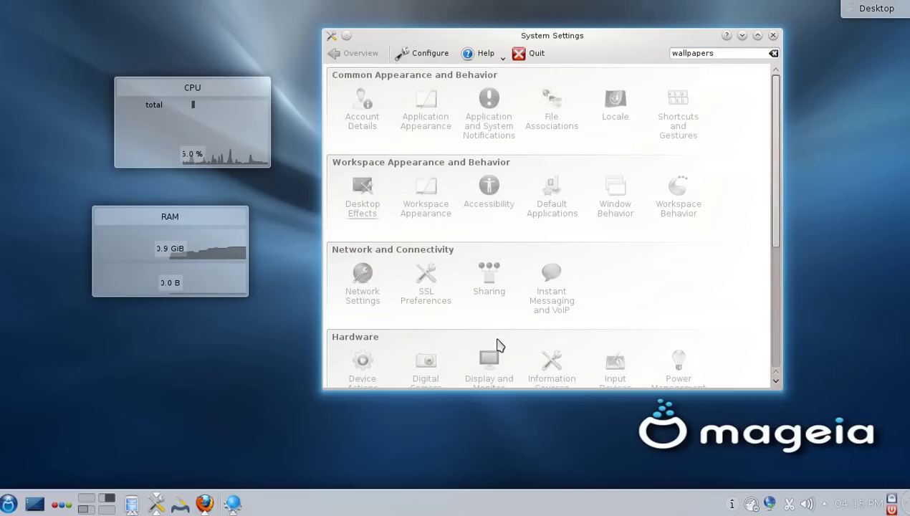
scroll(501, 333, "down", 3)
Replace the settings search with "desktop" and look through the matching modules.
double_click(725, 53)
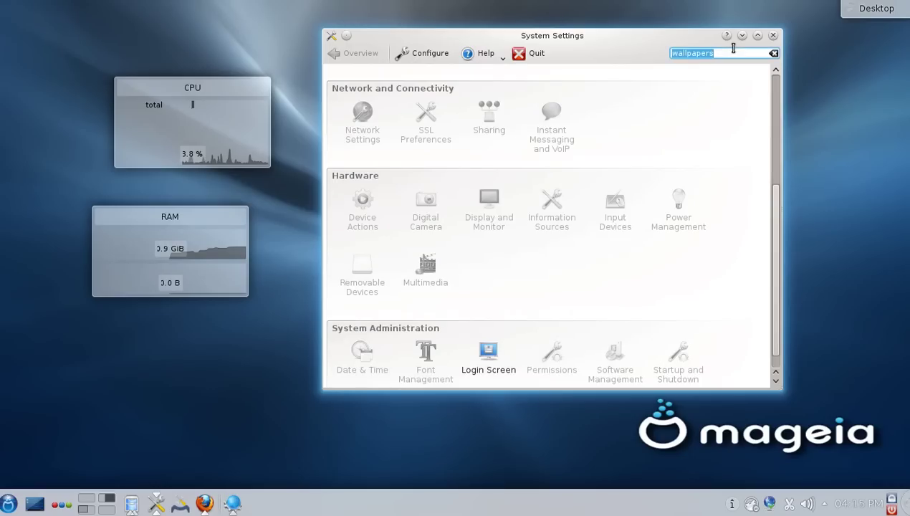
type("des")
key("Down")
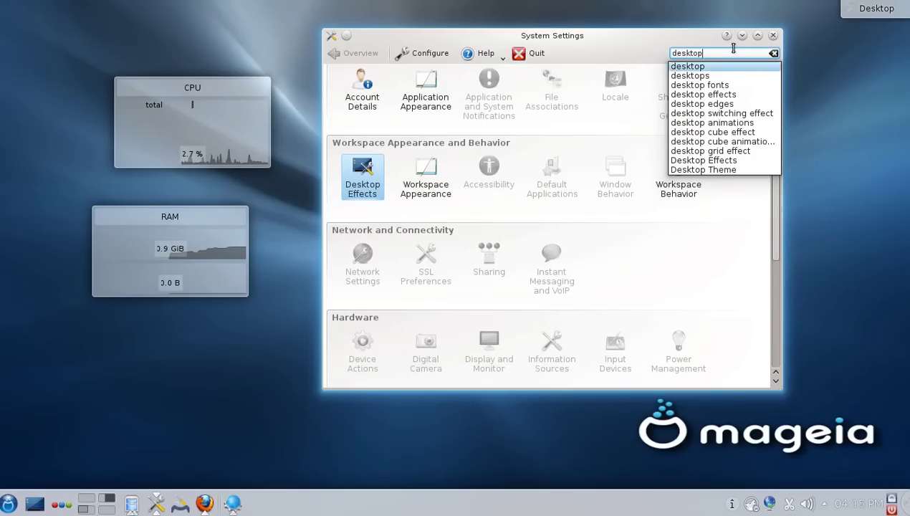
key("Return")
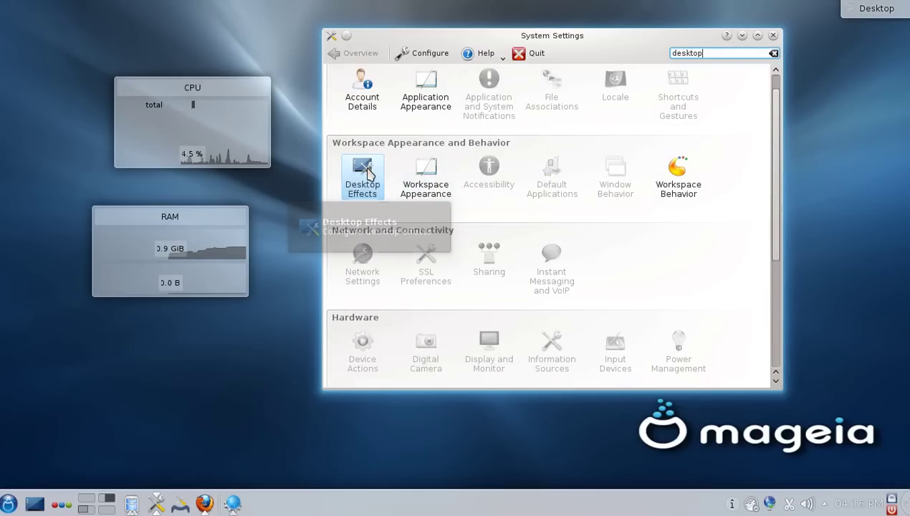
scroll(370, 176, "down", 2)
scroll(370, 175, "down", 2)
scroll(369, 172, "up", 3)
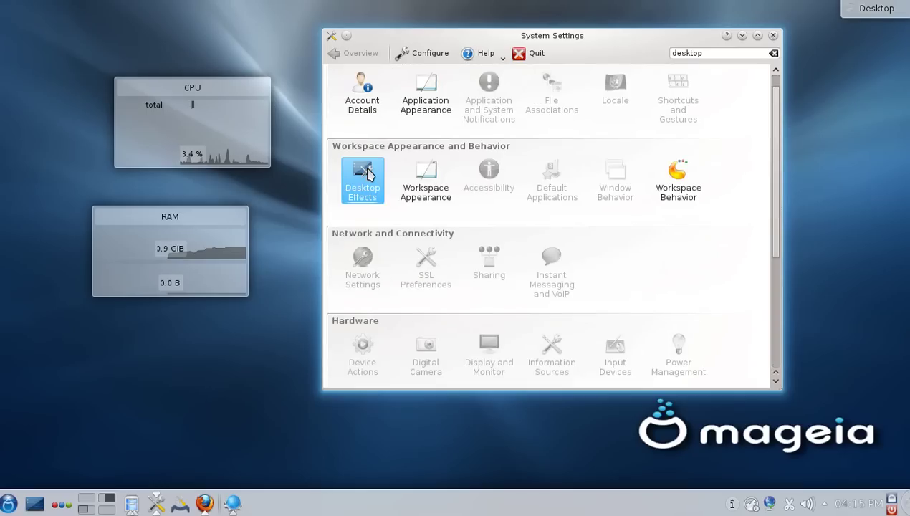
Open Desktop Effects and examine its general options, advanced compositing options and list of all effects.
left_click(363, 175)
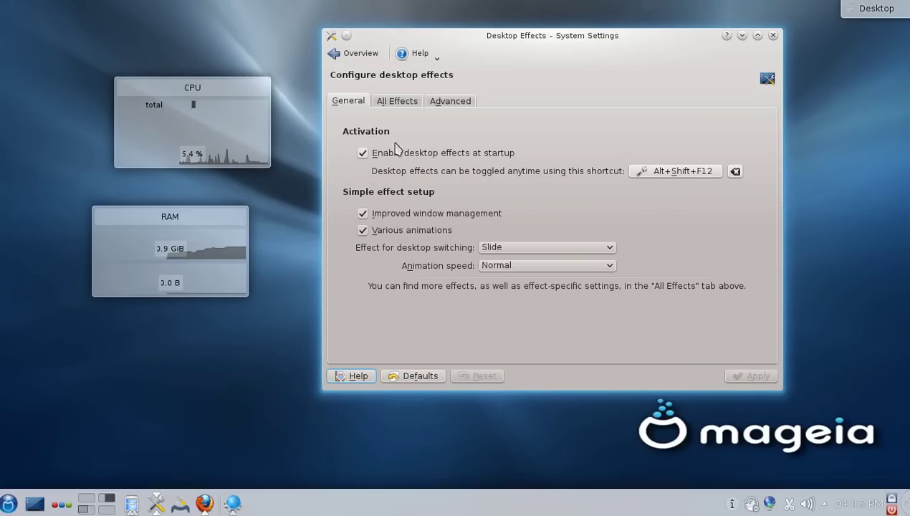
left_click(394, 101)
left_click(463, 105)
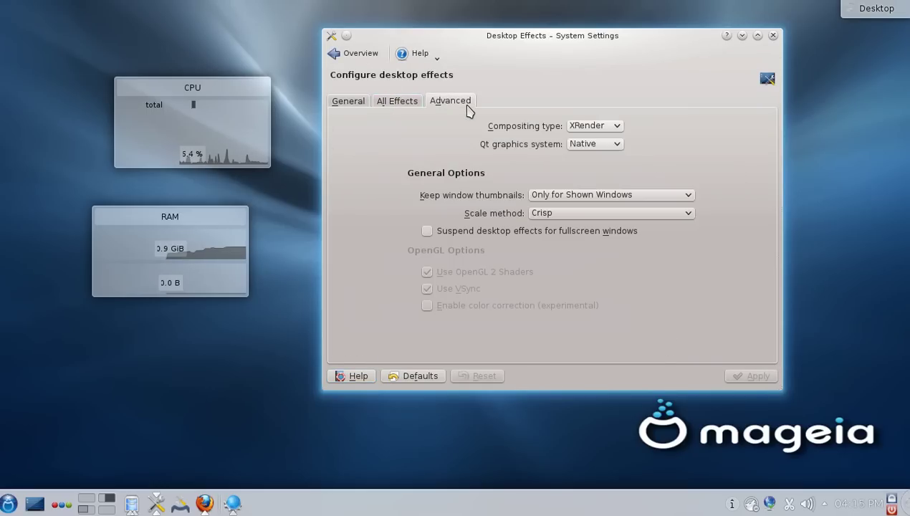
left_click(408, 104)
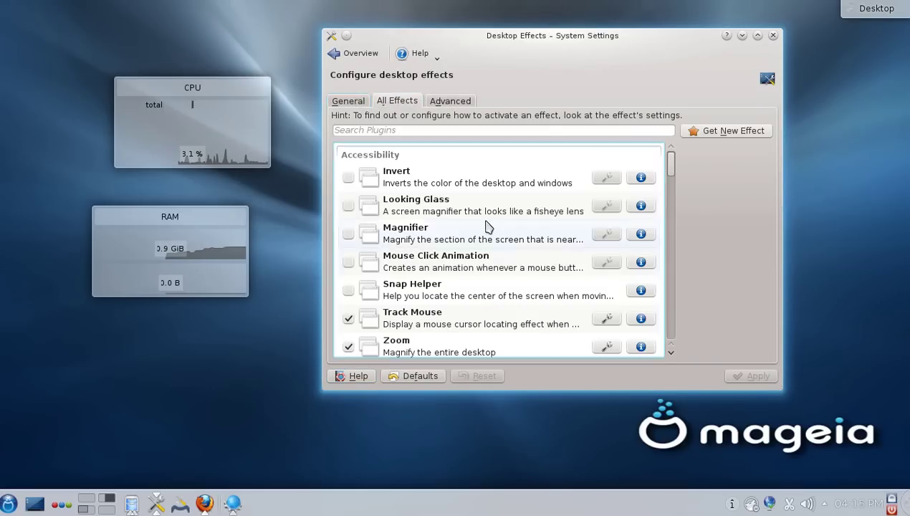
scroll(487, 226, "down", 10)
scroll(486, 224, "up", 10)
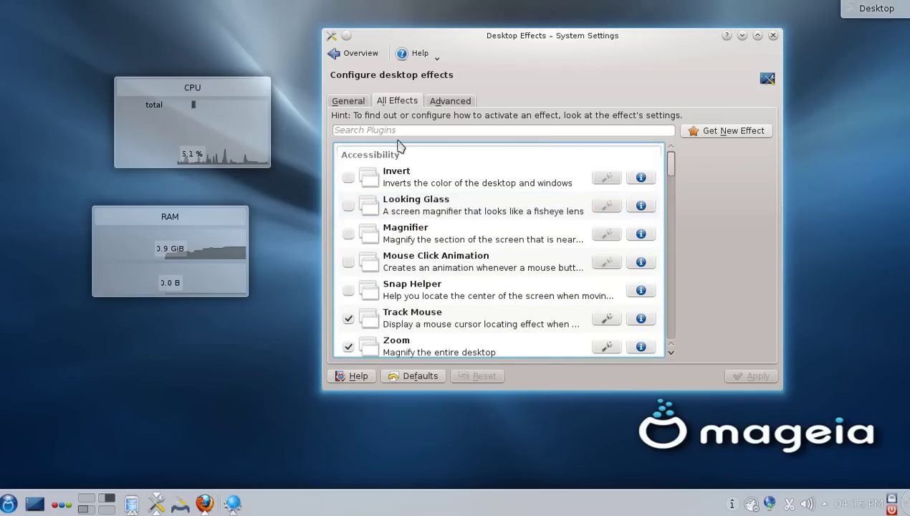
Return to the settings overview, reopen Desktop Effects and browse further through the complete list of effects.
left_click(355, 57)
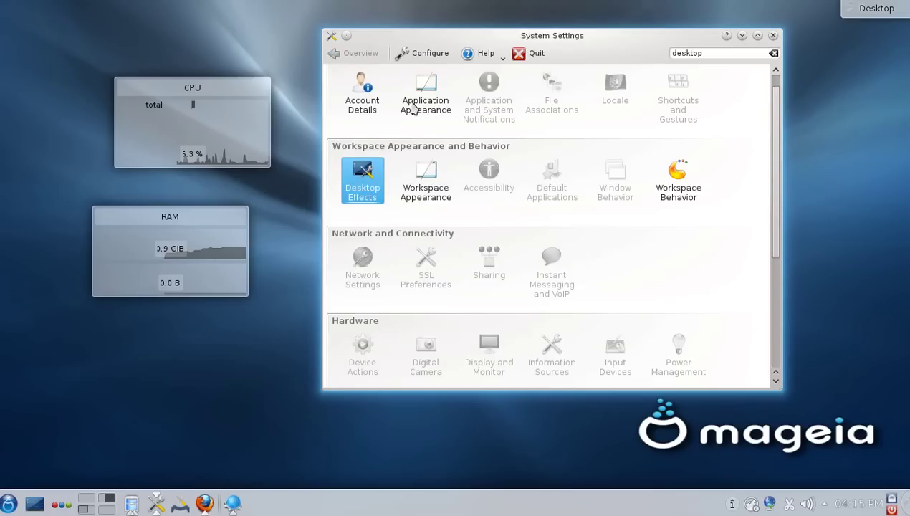
left_click(365, 187)
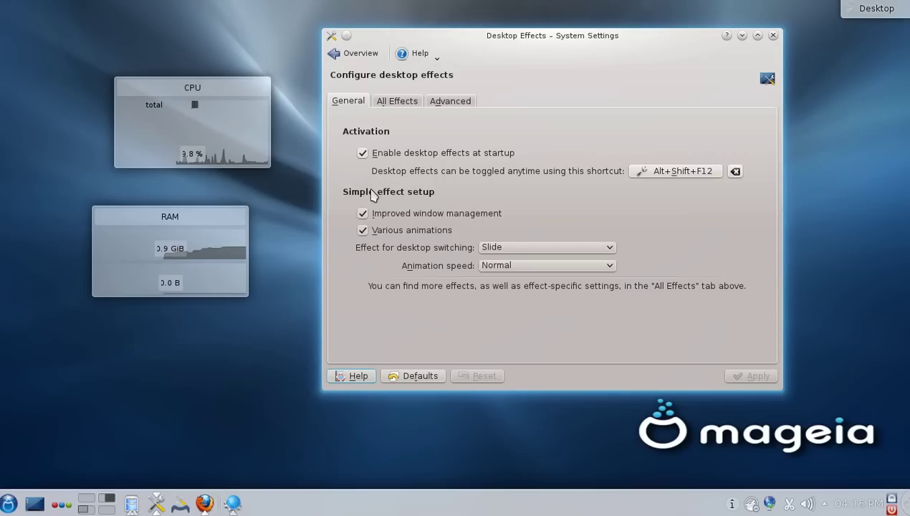
left_click(392, 99)
scroll(445, 276, "down", 5)
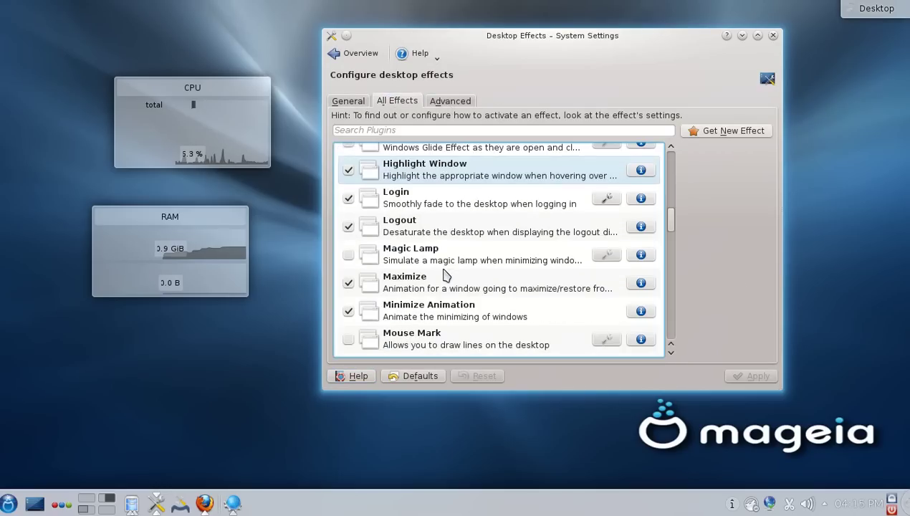
scroll(446, 276, "down", 10)
scroll(416, 260, "up", 8)
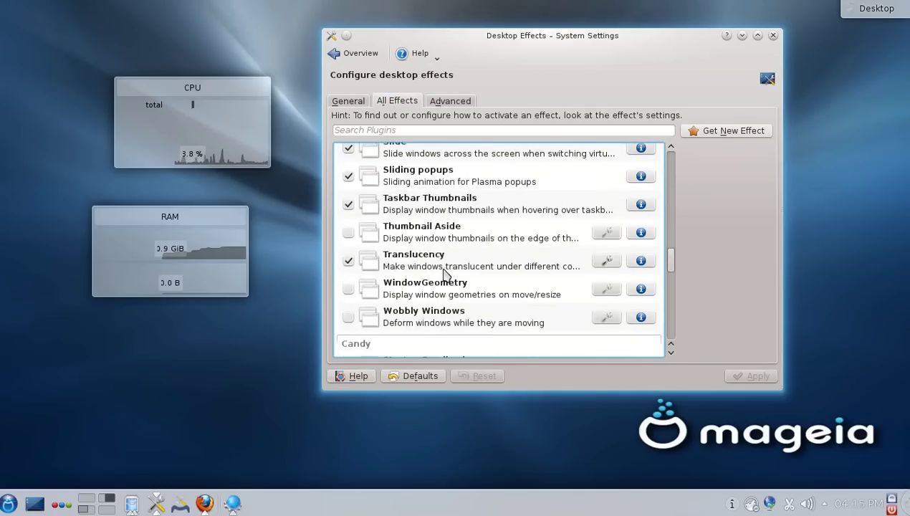
Move the Desktop Effects window lower, review its advanced and general options, and return to the settings overview.
left_click_drag(561, 40, 570, 99)
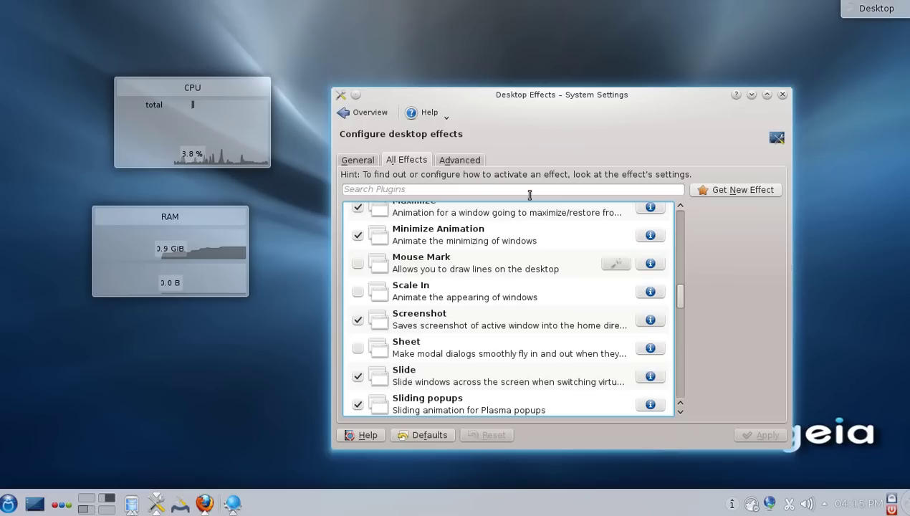
left_click(456, 162)
left_click(353, 162)
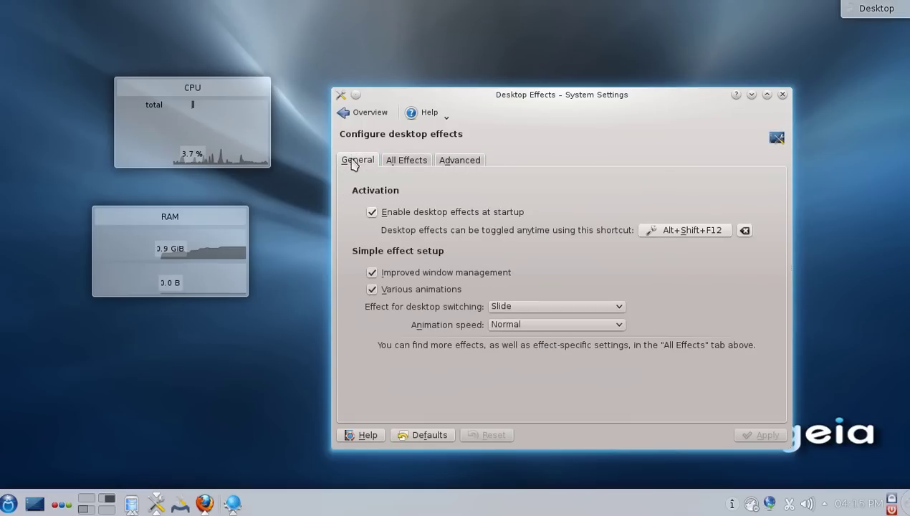
left_click(361, 113)
Open the desktop settings for the current virtual desktop and apply the "stripes" image as its wallpaper.
mouse_move(254, 161)
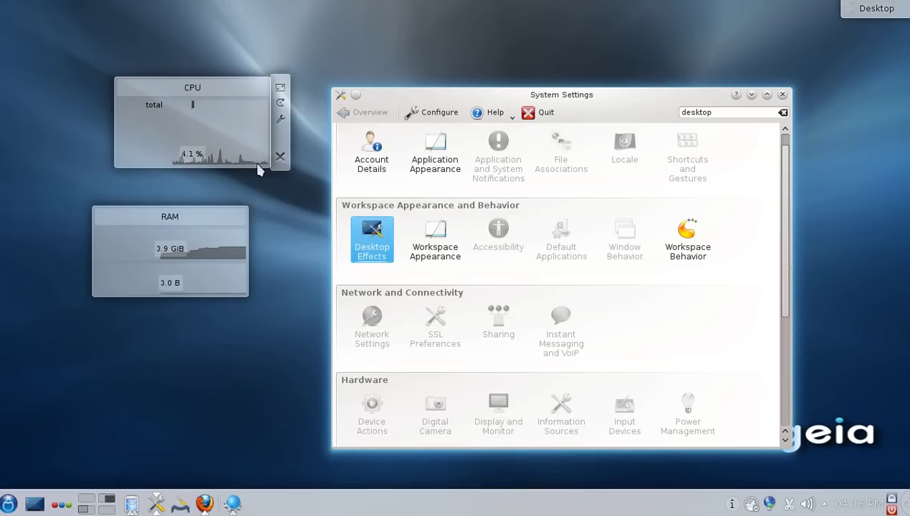
right_click(261, 188)
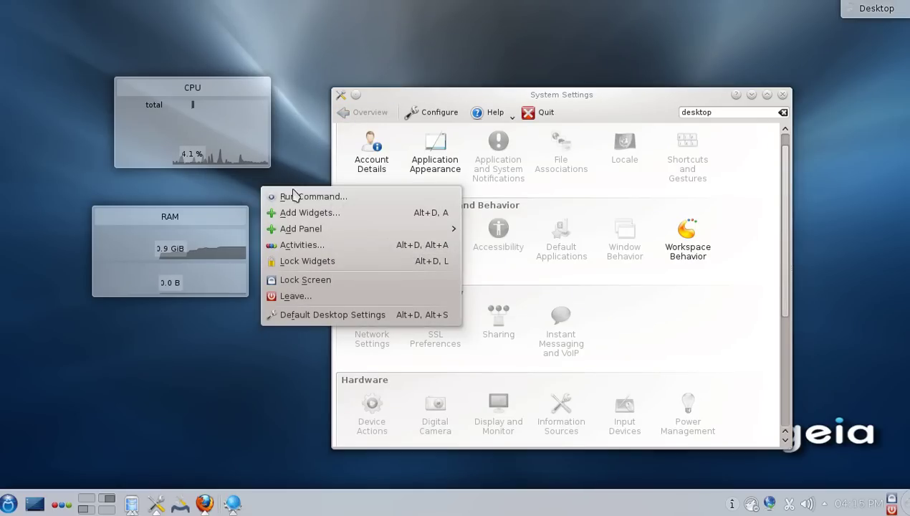
left_click(248, 343)
right_click(248, 338)
left_click(284, 473)
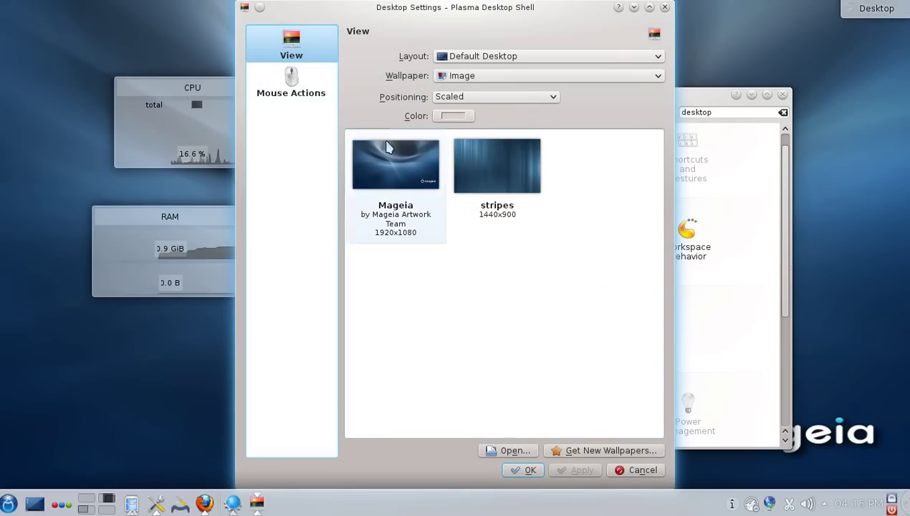
left_click(483, 185)
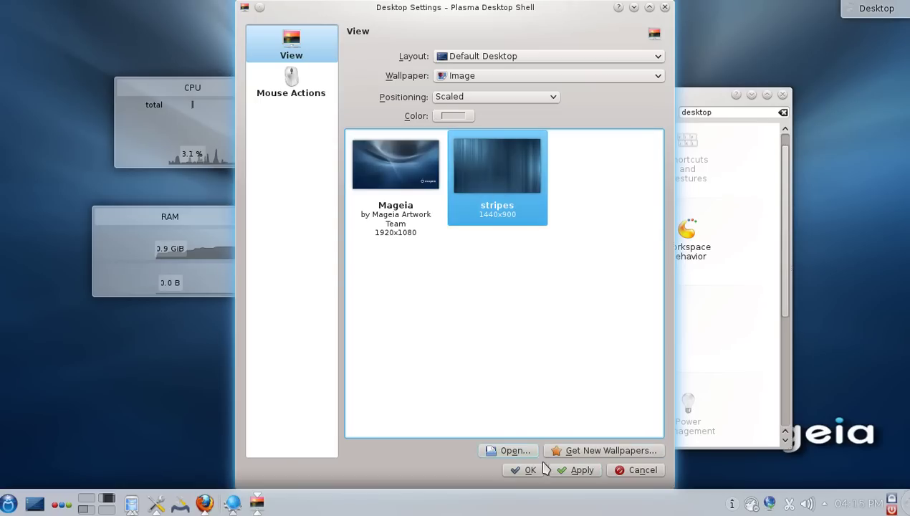
left_click(563, 473)
left_click(519, 472)
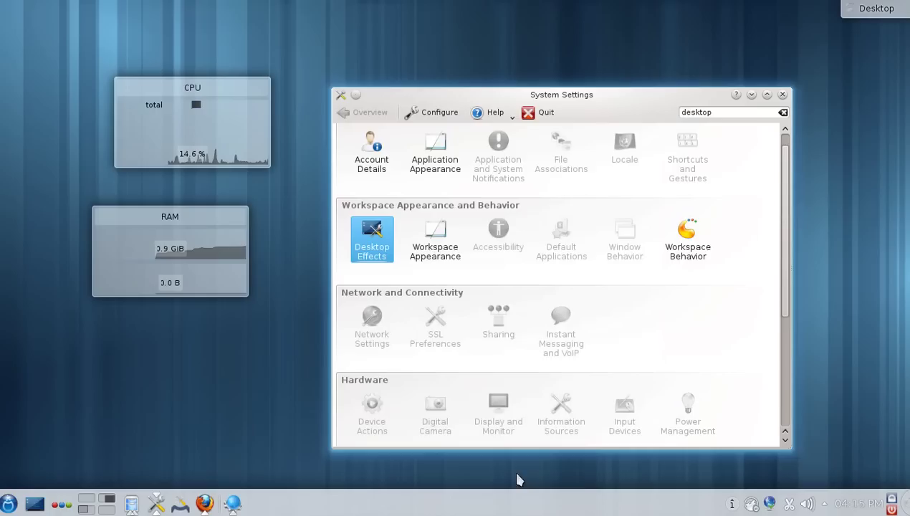
Minimize System Settings and switch through the virtual desktops to compare their wallpapers, ending on the one with the stripes wallpaper.
left_click(751, 95)
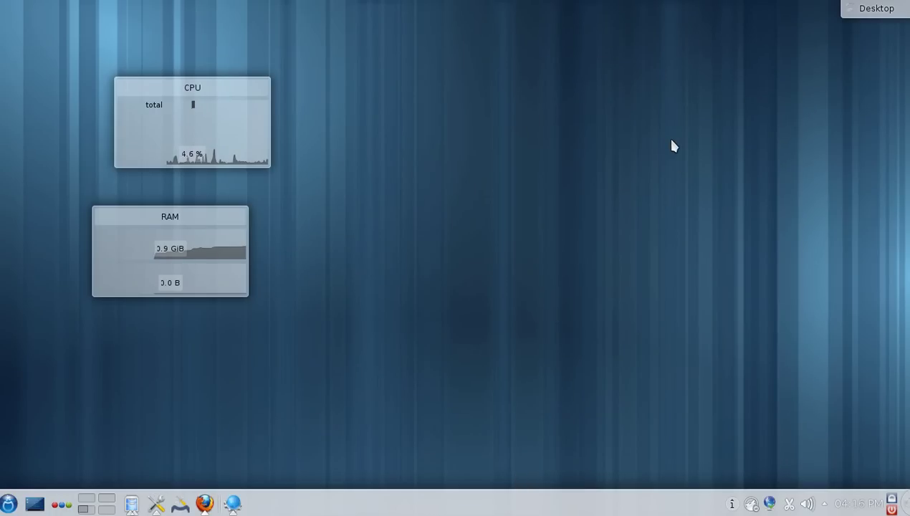
left_click(106, 510)
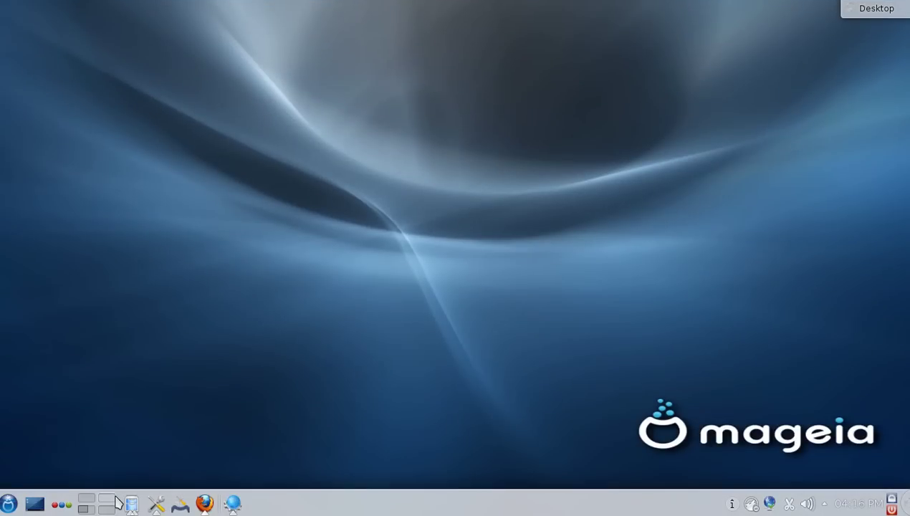
left_click(93, 500)
left_click(89, 509)
left_click(109, 506)
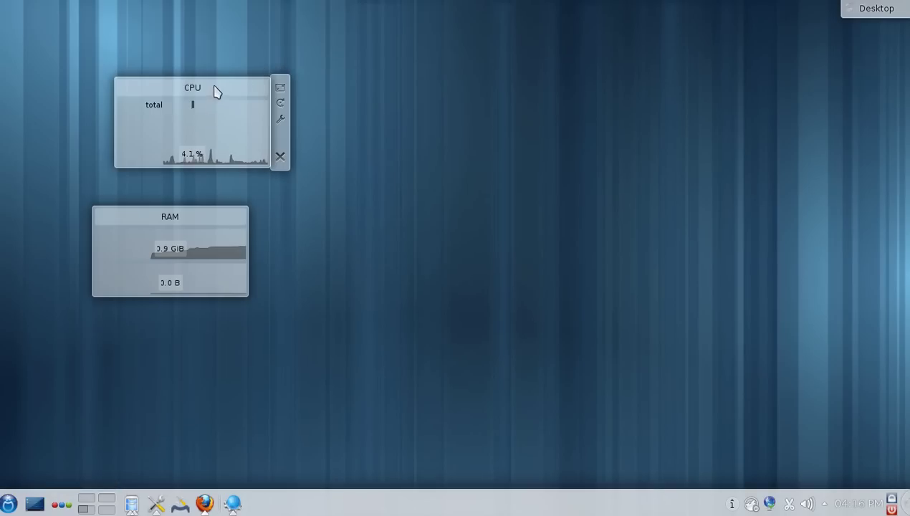
Move the CPU and RAM monitor widgets to the desktop's upper-left corner, with RAM directly below CPU.
left_click_drag(208, 86, 110, 24)
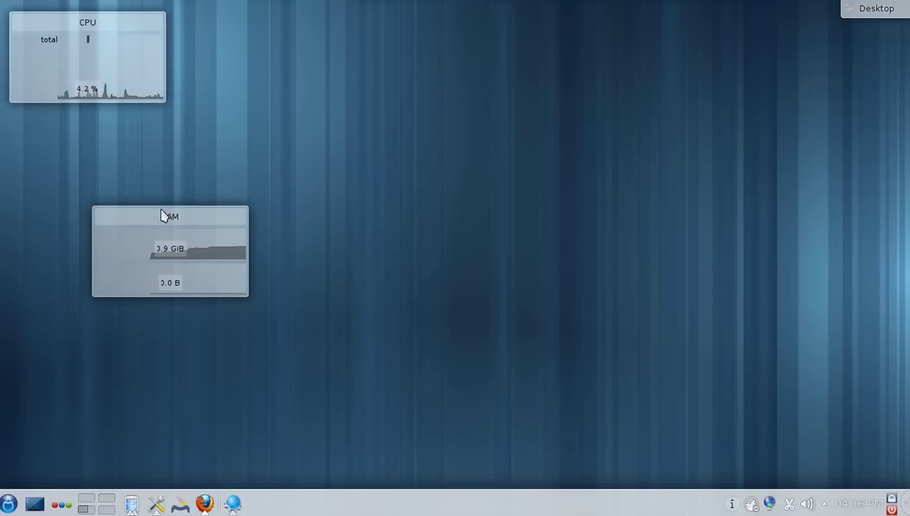
left_click_drag(159, 212, 81, 118)
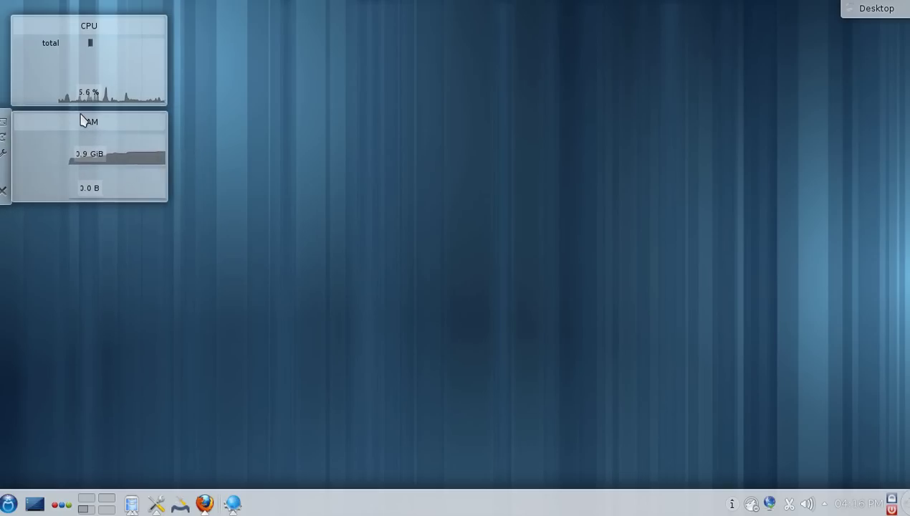
Switch from the striped desktop to an empty virtual desktop with the Mageia wallpaper.
left_click(62, 504)
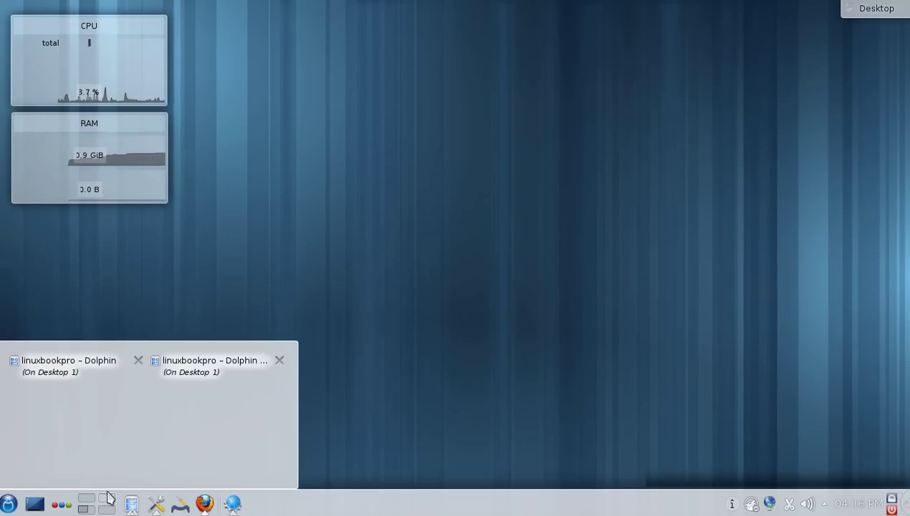
left_click(97, 505)
left_click(99, 505)
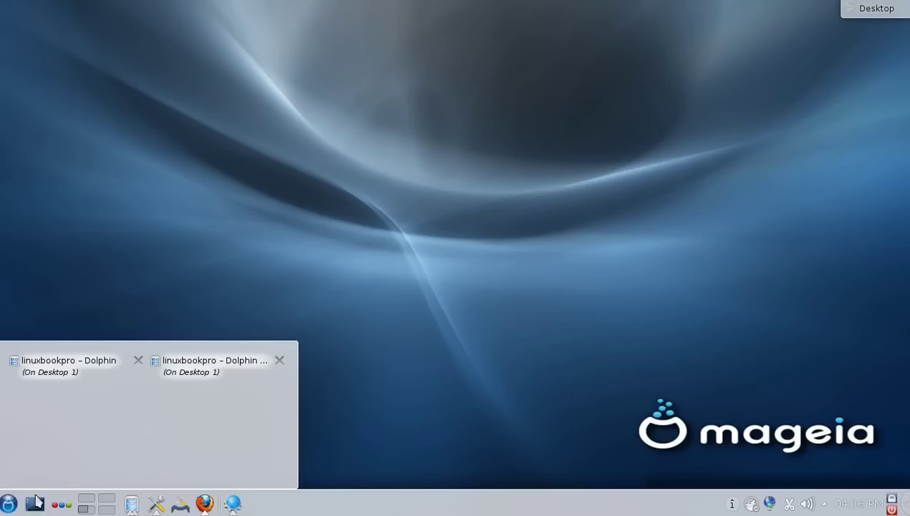
Examine the application launcher's Leave options for session and system actions, then dismiss the launcher without choosing any.
left_click(9, 505)
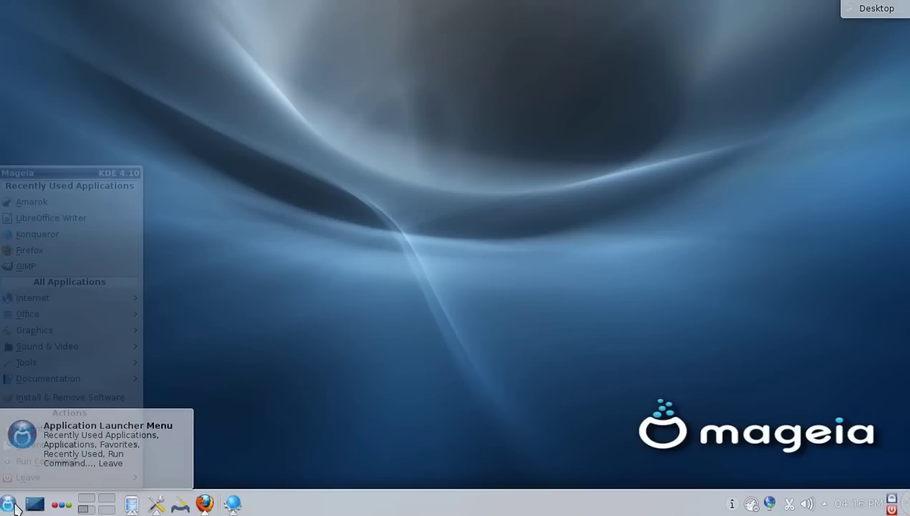
mouse_move(32, 478)
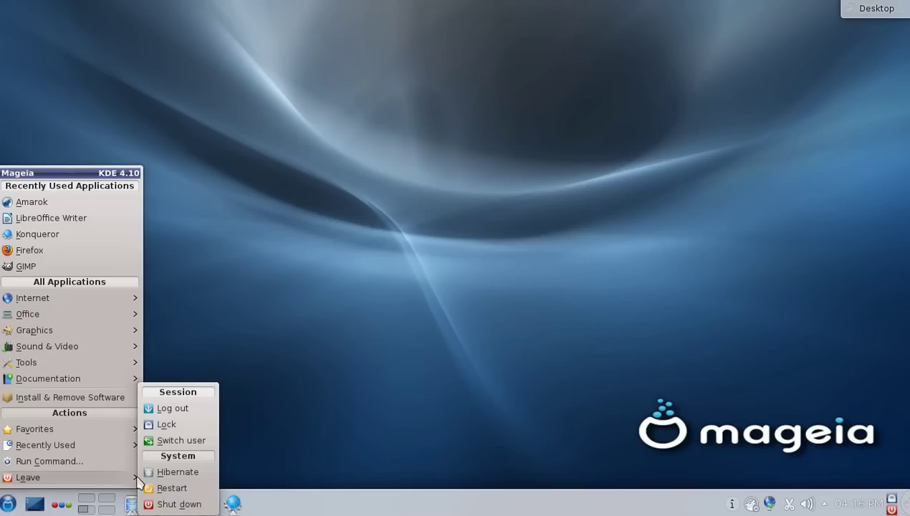
left_click(320, 288)
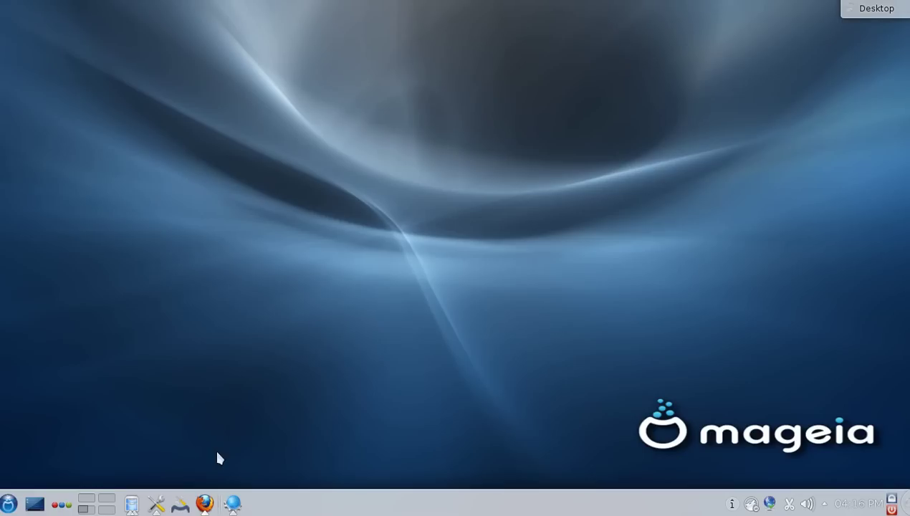
left_click(8, 504)
mouse_move(59, 478)
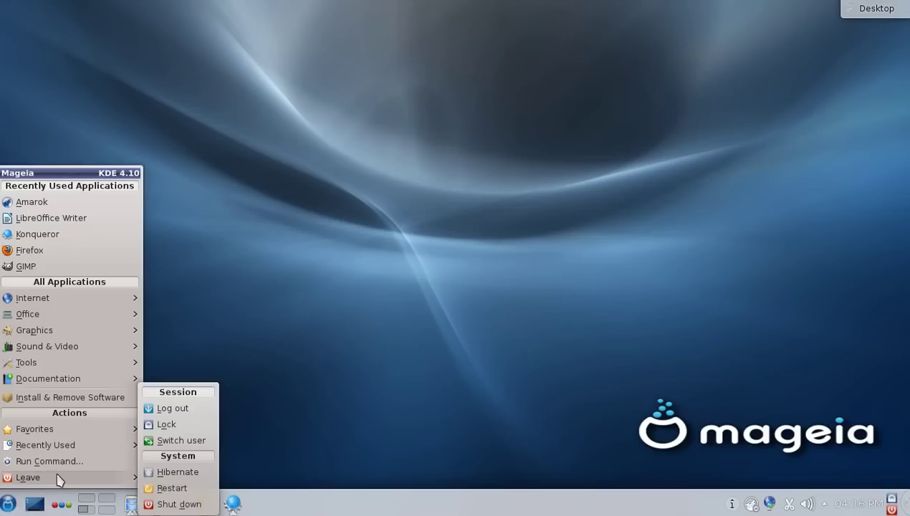
left_click(275, 310)
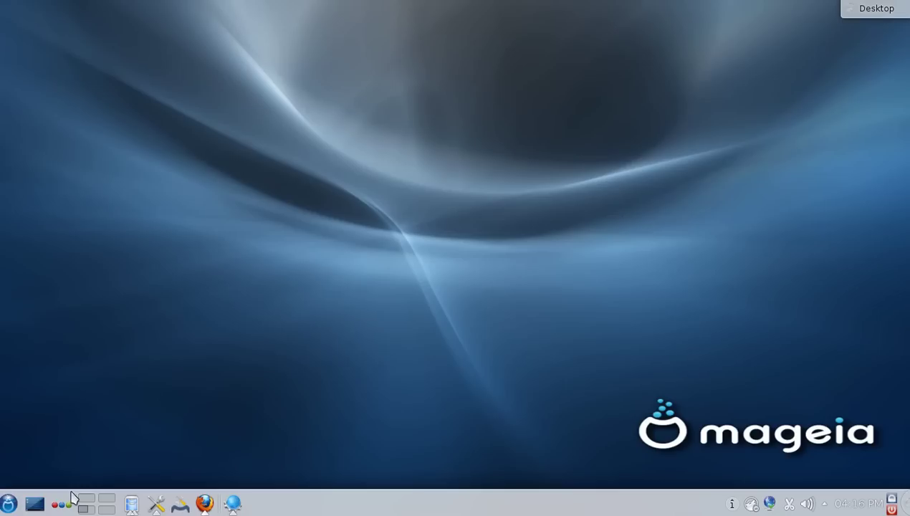
left_click(6, 505)
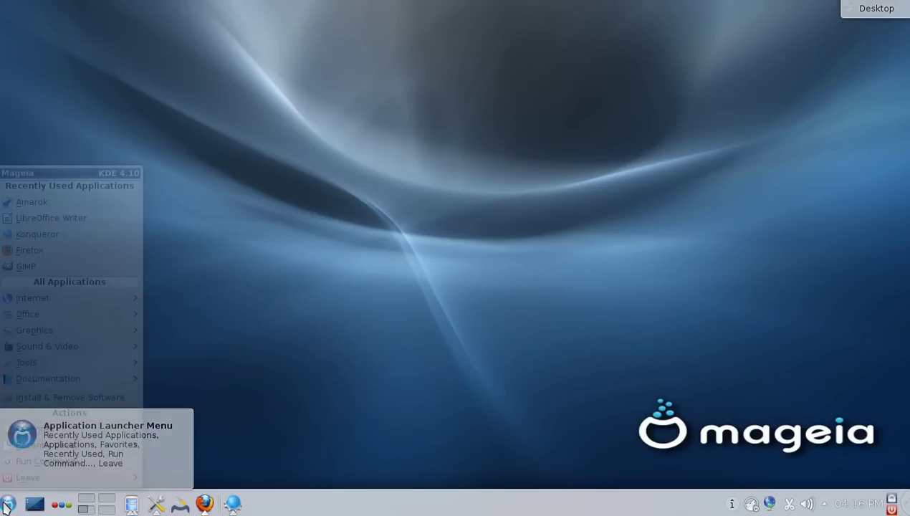
mouse_move(50, 478)
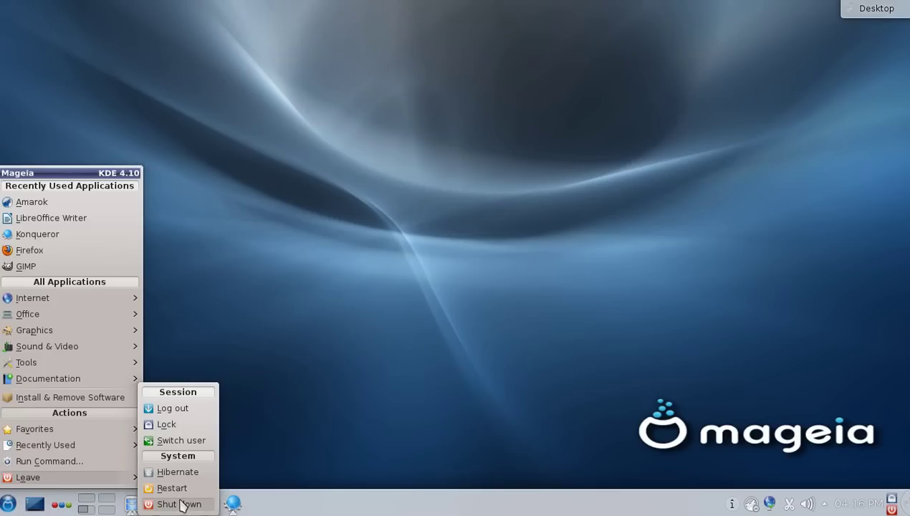
left_click(334, 417)
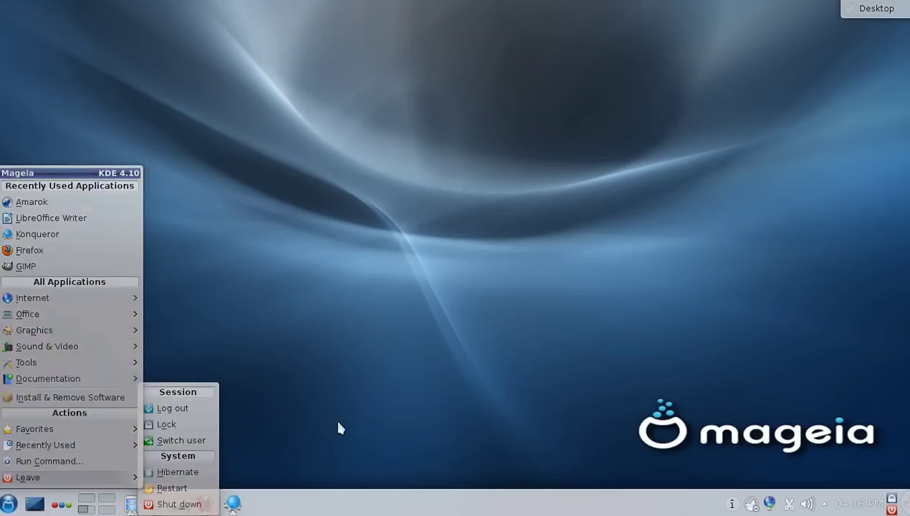